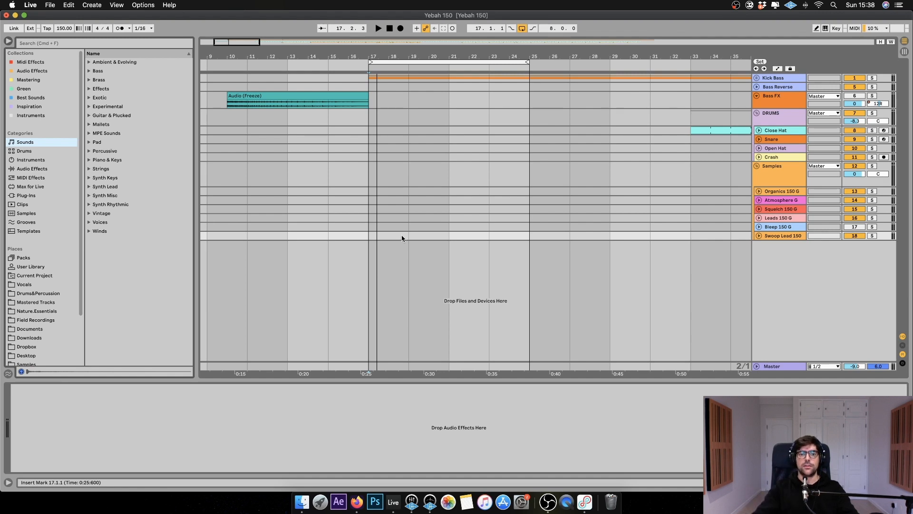
{"action": "left_click", "coordinate": [372, 239]}
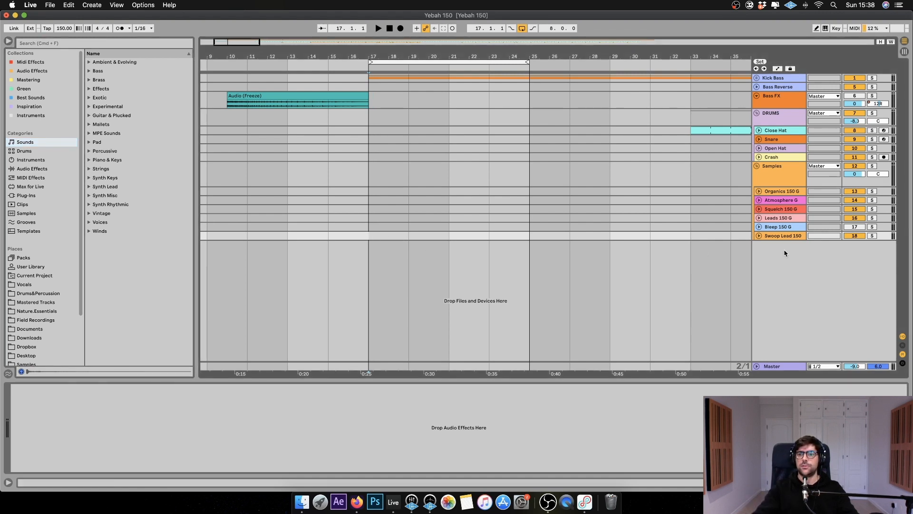
{"action": "left_click", "coordinate": [778, 174]}
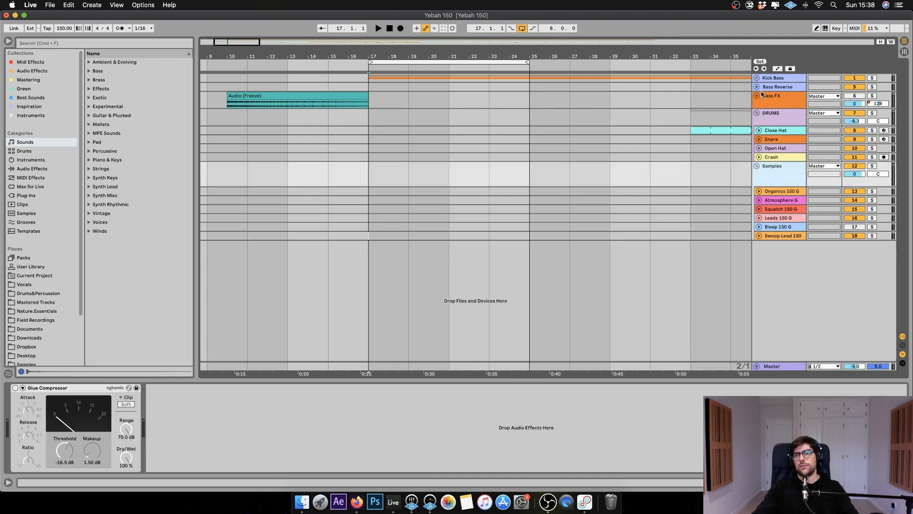
{"action": "left_click", "coordinate": [772, 119]}
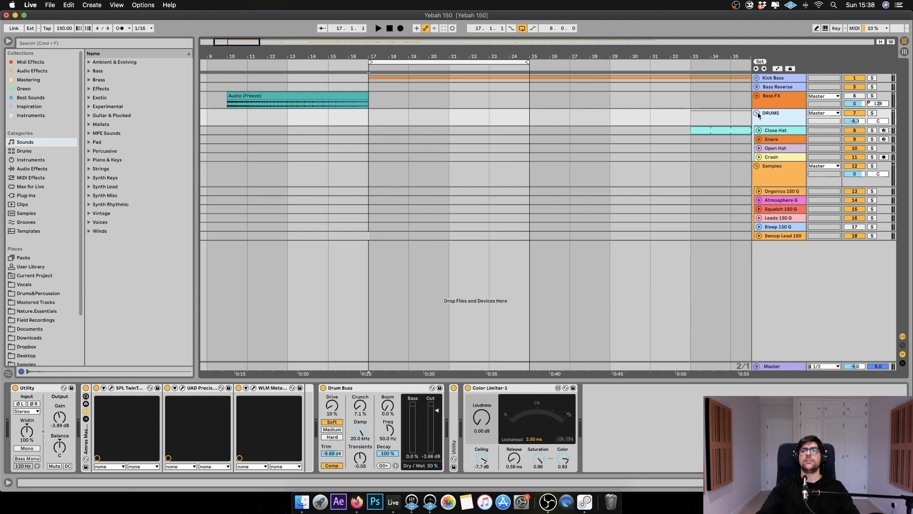
{"action": "left_click", "coordinate": [780, 237]}
{"action": "right_click", "coordinate": [783, 261]}
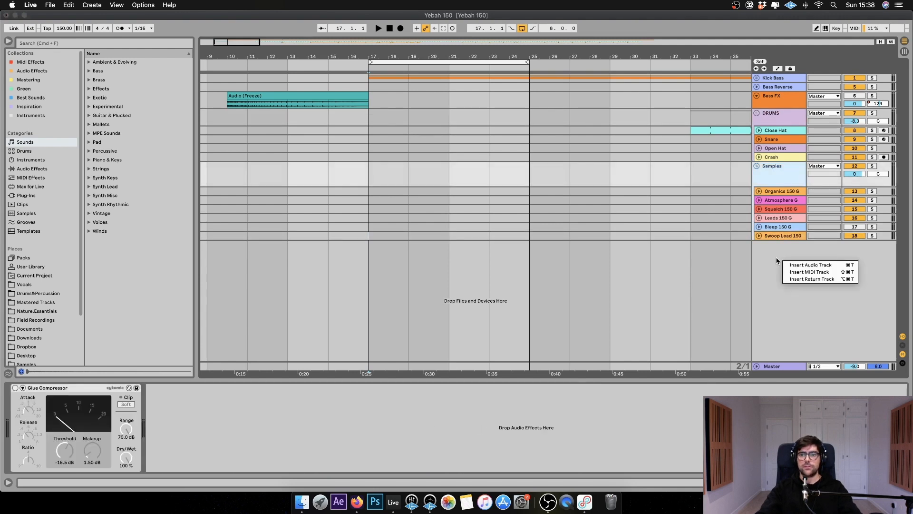
{"action": "left_click", "coordinate": [777, 262]}
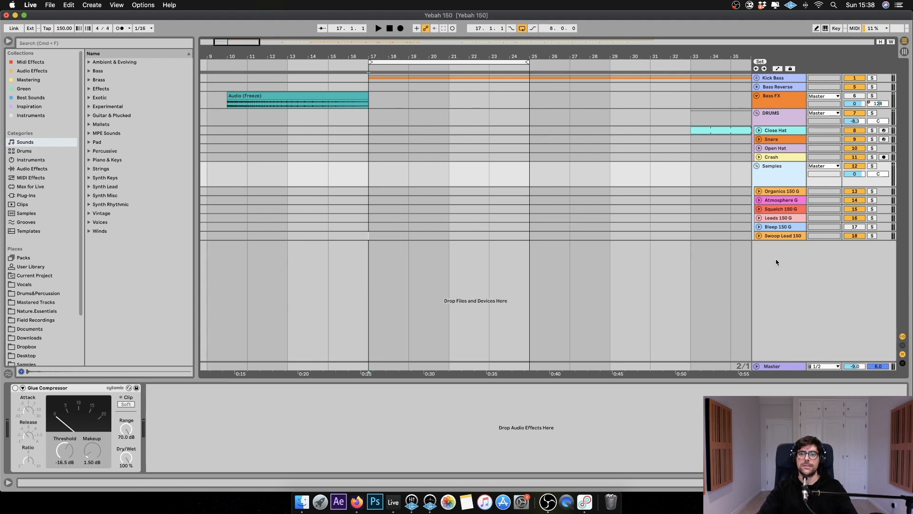
- Insert a MIDI track below the Swoop Lead track and create an empty MIDI clip on it from bar 17 to bar 25
{"action": "right_click", "coordinate": [774, 255]}
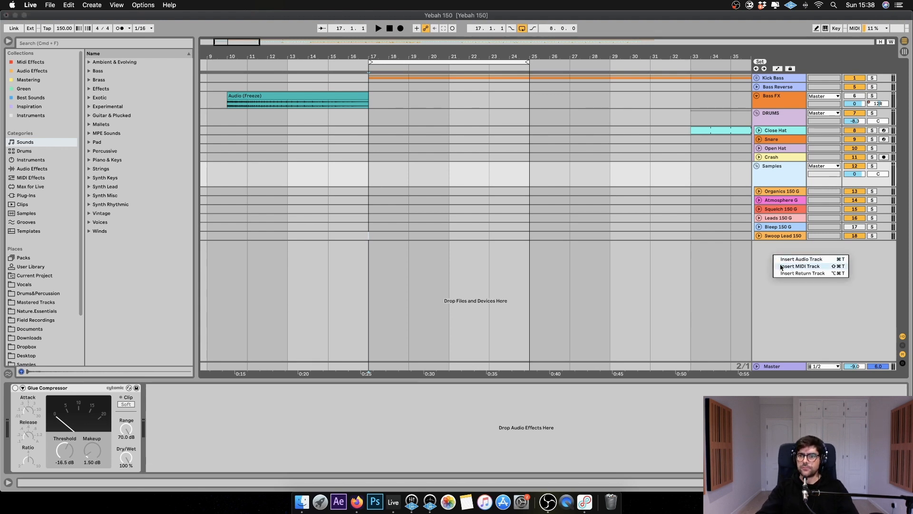
{"action": "left_click", "coordinate": [789, 267]}
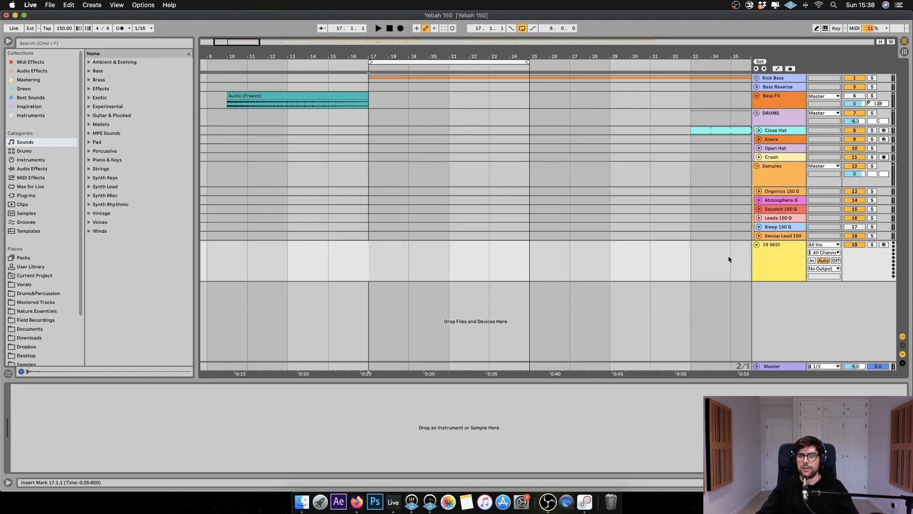
{"action": "left_click_drag", "start_coordinate": [370, 270], "coordinate": [523, 268]}
{"action": "right_click", "coordinate": [478, 268]}
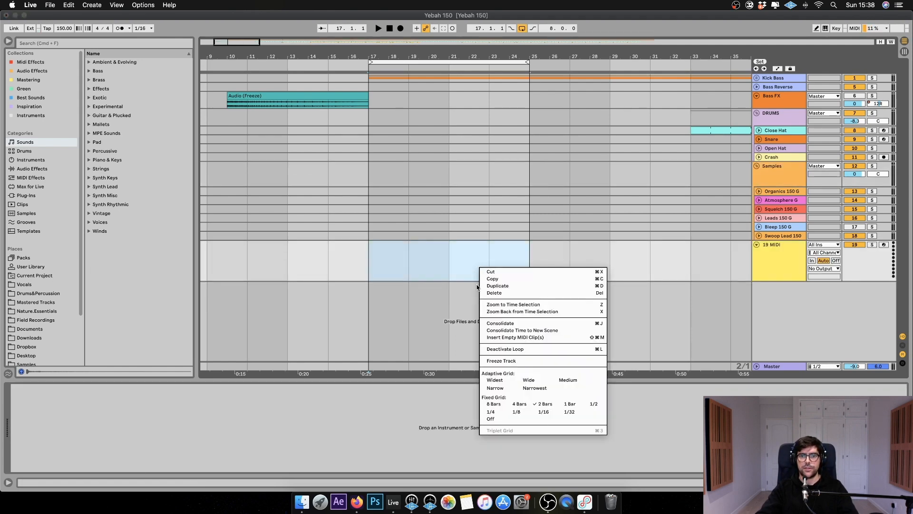
{"action": "left_click", "coordinate": [520, 339]}
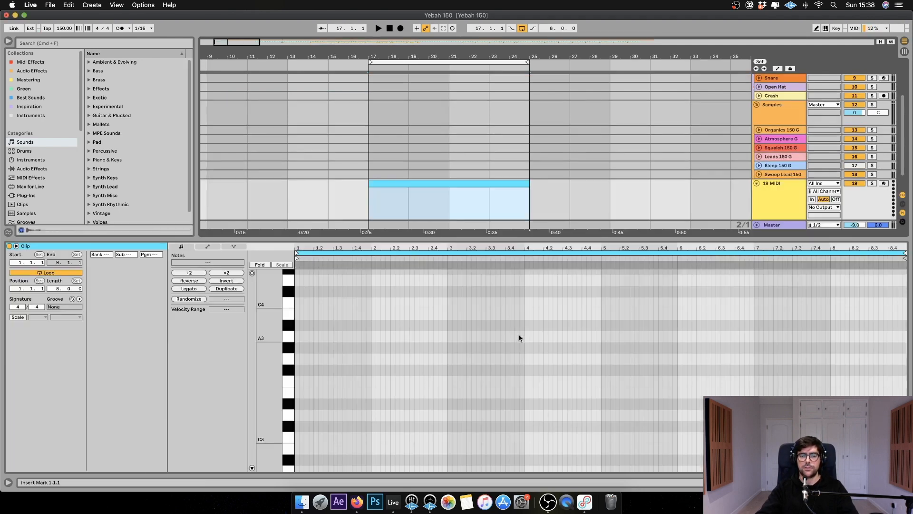
- Add a C3 note at the start of the clip and extend it over the whole clip with Legato
{"action": "double_click", "coordinate": [297, 437]}
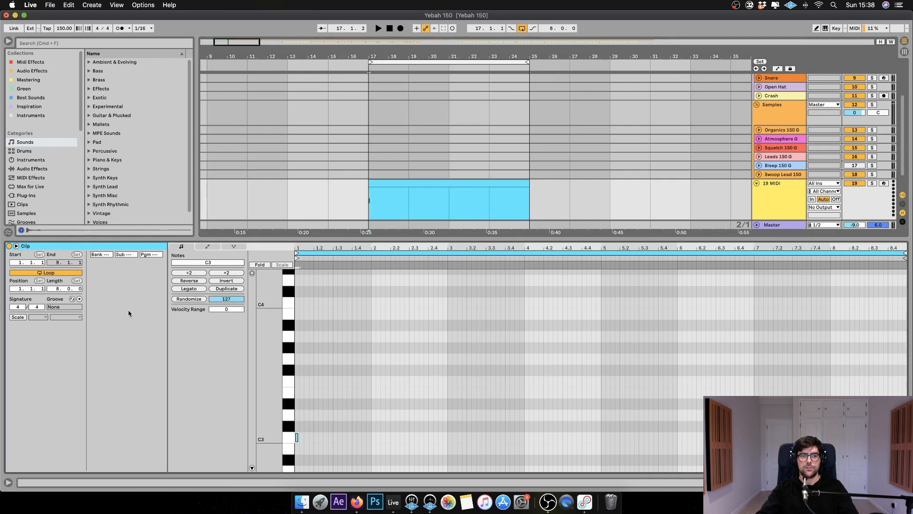
{"action": "left_click", "coordinate": [189, 289]}
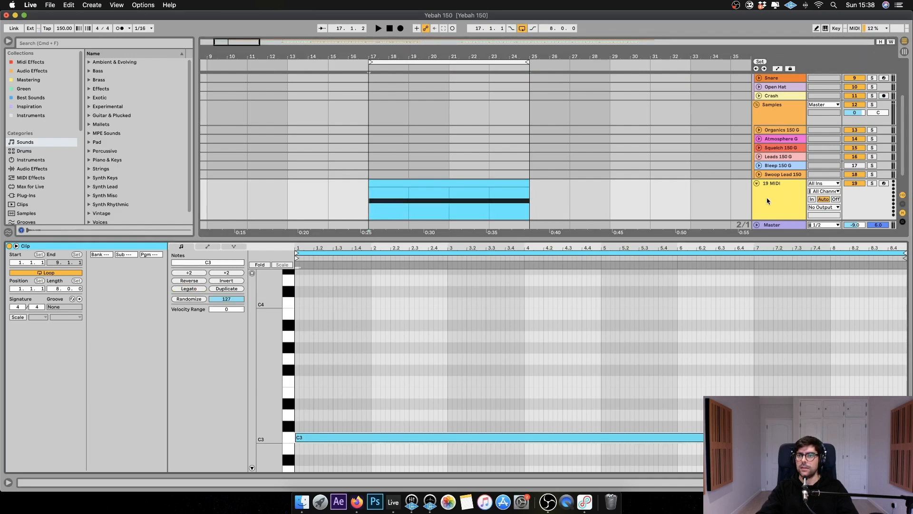
- Load the Sampler instrument onto the new MIDI track
{"action": "left_click", "coordinate": [779, 199]}
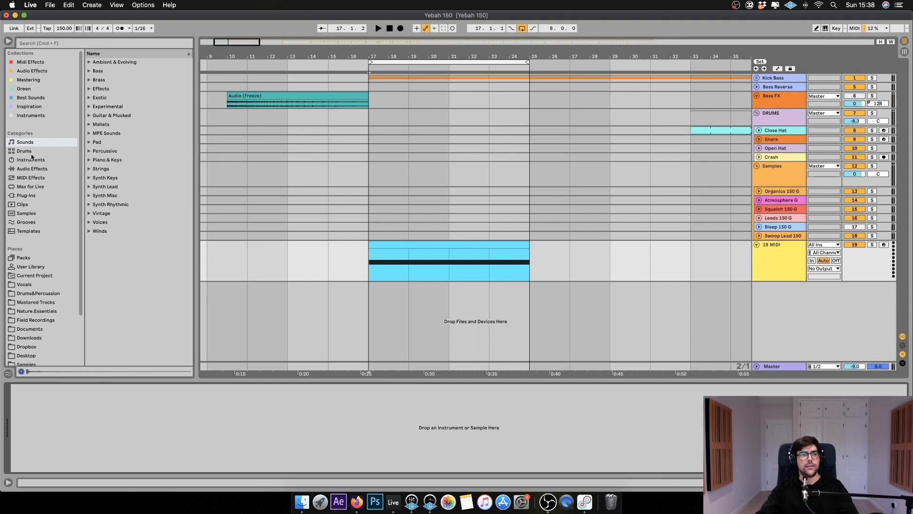
{"action": "left_click", "coordinate": [31, 159]}
{"action": "double_click", "coordinate": [117, 214]}
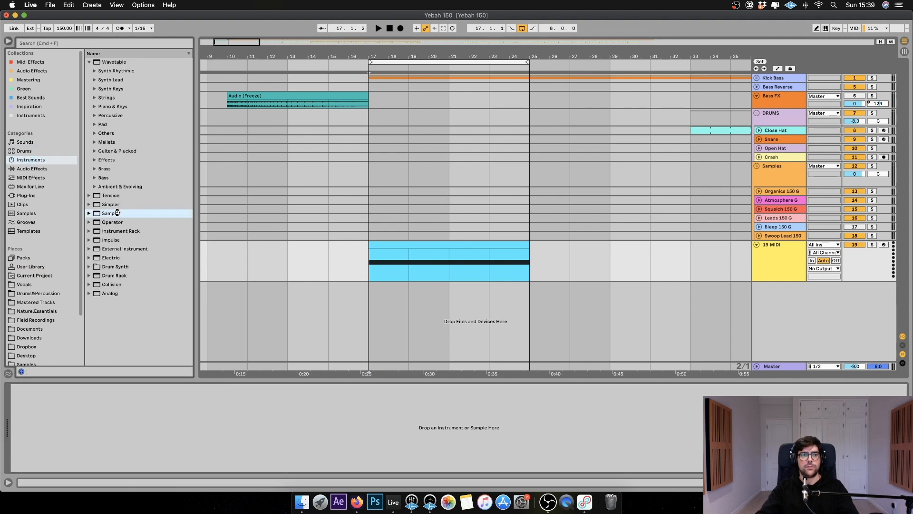
{"action": "left_click", "coordinate": [90, 63]}
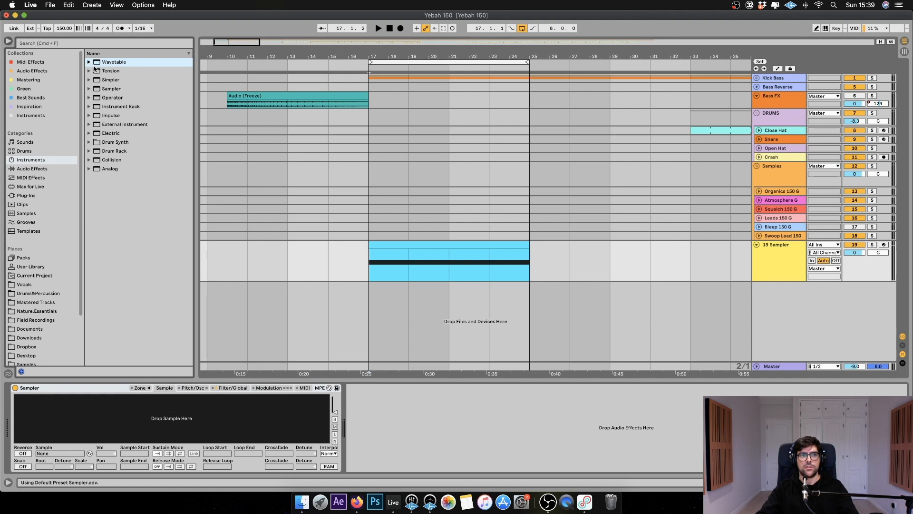
{"action": "left_click", "coordinate": [777, 258]}
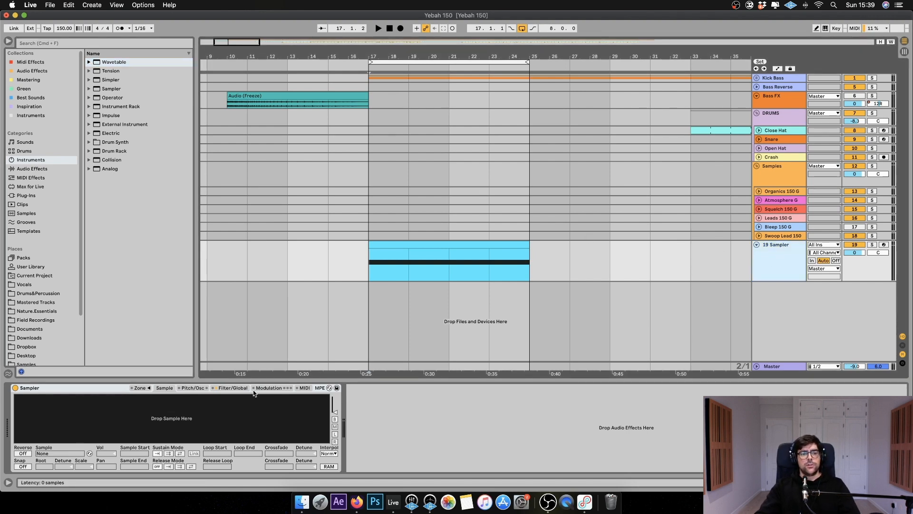
- Find Bell Foley.aif among the Bell drum hits and load it into the Sampler
{"action": "left_click", "coordinate": [24, 152]}
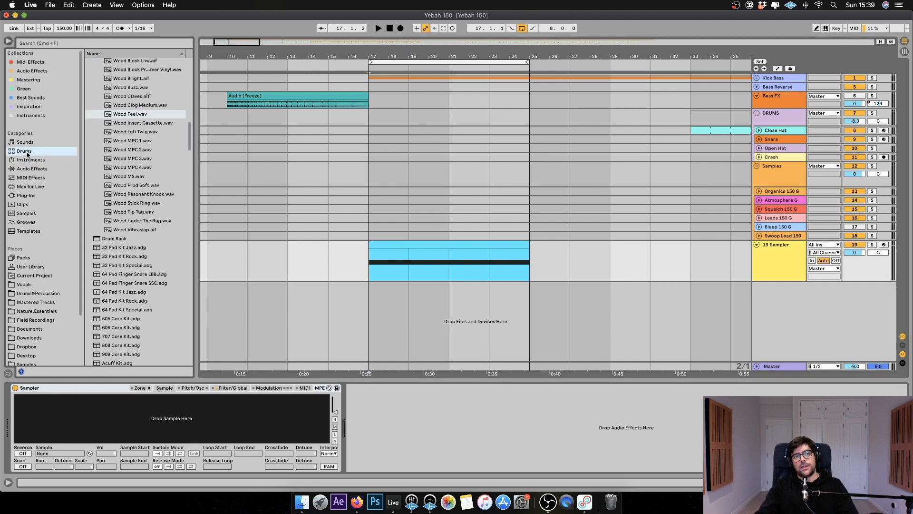
{"action": "scroll", "coordinate": [121, 89], "scroll_direction": "up", "scroll_amount": 15}
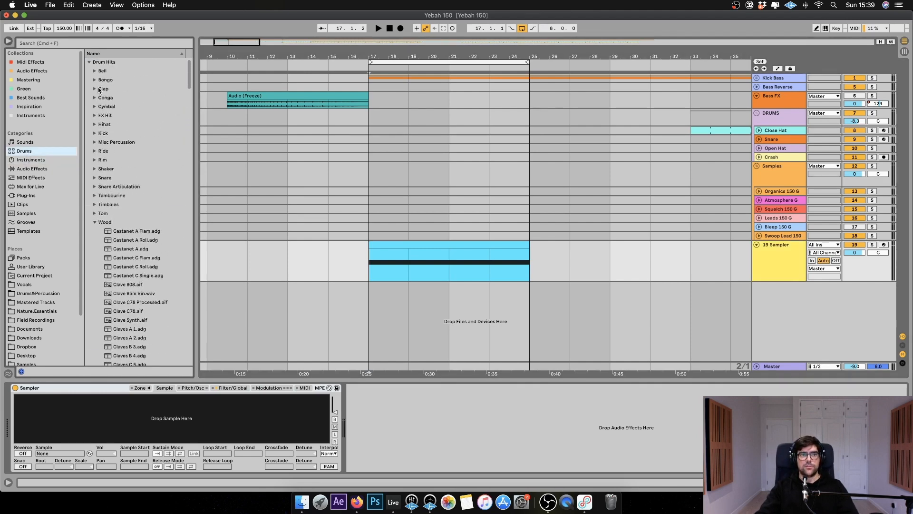
{"action": "left_click", "coordinate": [95, 223]}
{"action": "left_click", "coordinate": [95, 71]}
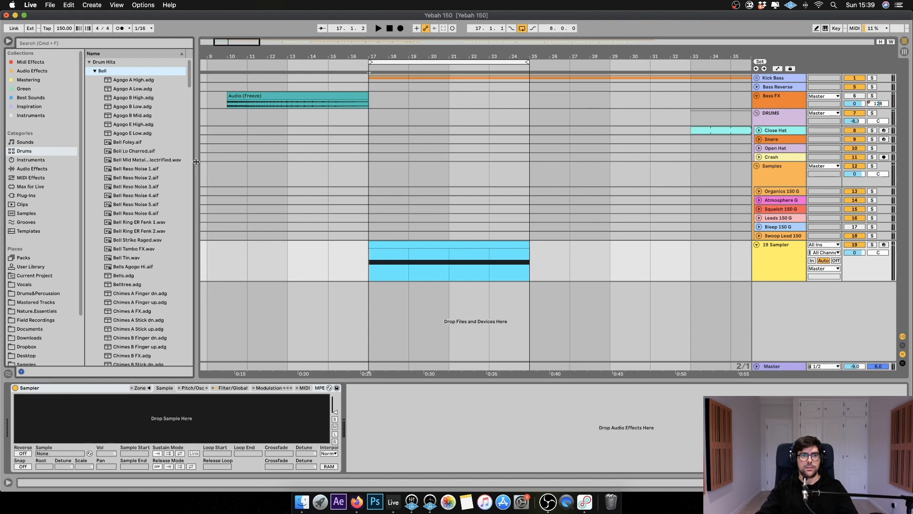
{"action": "left_click_drag", "start_coordinate": [196, 162], "coordinate": [203, 160]}
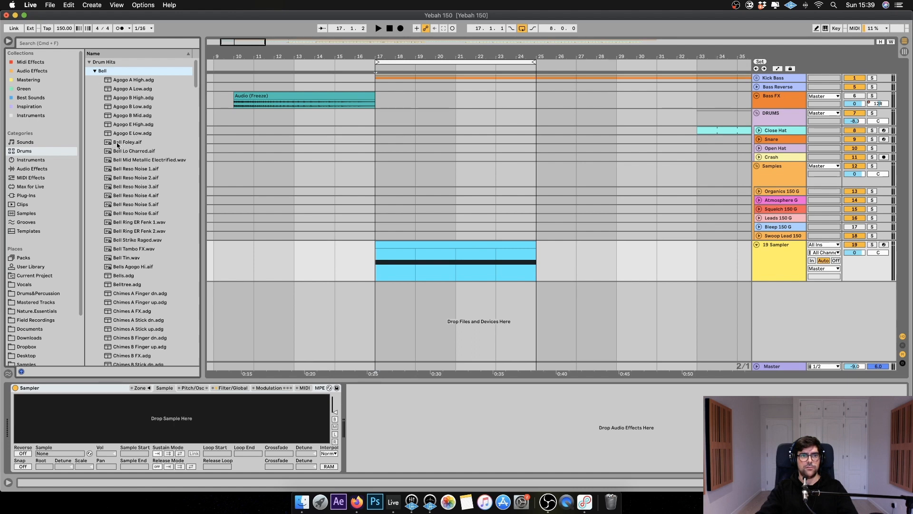
{"action": "left_click_drag", "start_coordinate": [117, 146], "coordinate": [193, 411]}
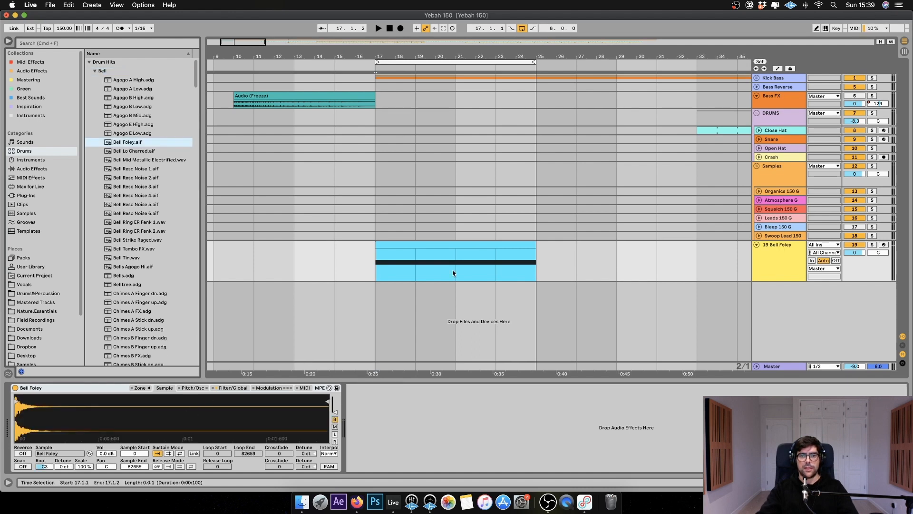
- Play the new clip, and shorten the Bell Foley sample so its sample end is about 2447
{"action": "left_click", "coordinate": [460, 246]}
{"action": "key", "text": "space"}
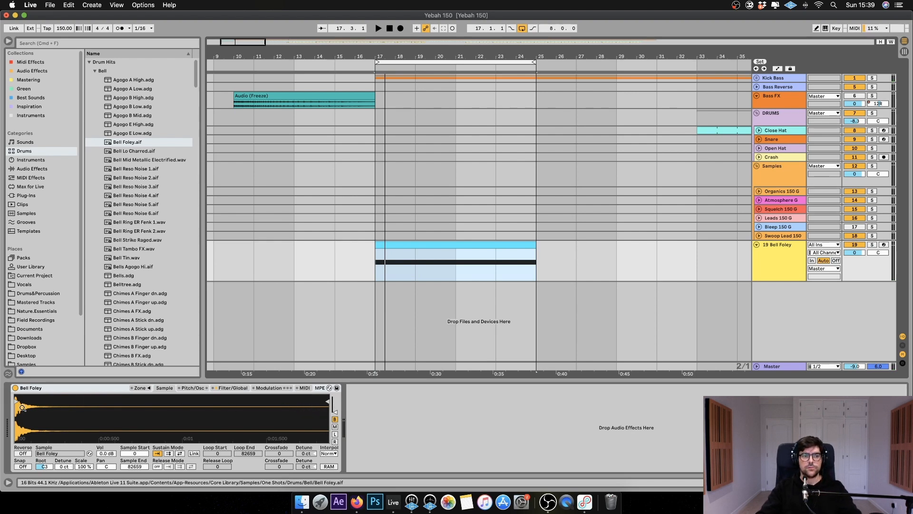
{"action": "left_click_drag", "start_coordinate": [299, 396], "coordinate": [245, 399]}
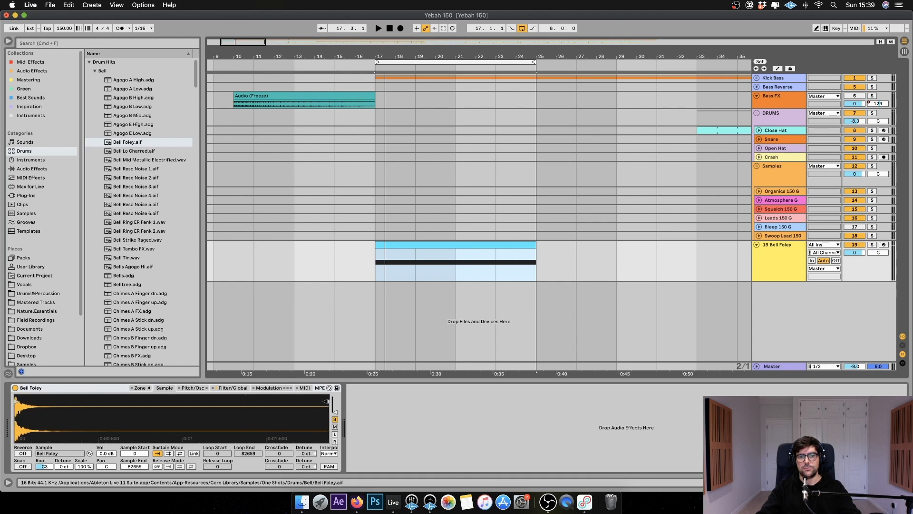
{"action": "mouse_move", "coordinate": [326, 401]}
{"action": "left_mouse_down"}
{"action": "mouse_move", "coordinate": [31, 403]}
{"action": "mouse_move", "coordinate": [43, 404]}
{"action": "mouse_move", "coordinate": [27, 441]}
{"action": "left_mouse_up"}
{"action": "left_click_drag", "start_coordinate": [107, 401], "coordinate": [50, 402]}
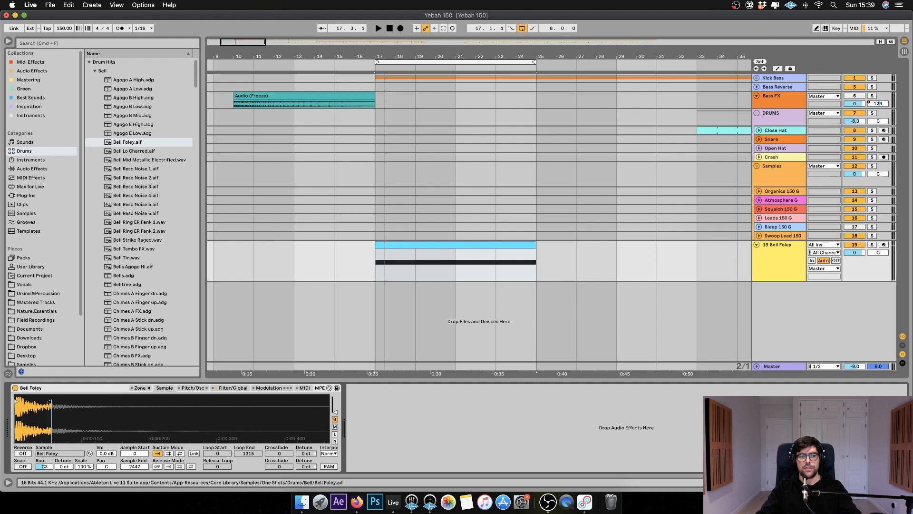
- Set the sample's sustain mode to forward looping and extend the loop end to 2447
{"action": "left_click", "coordinate": [169, 454]}
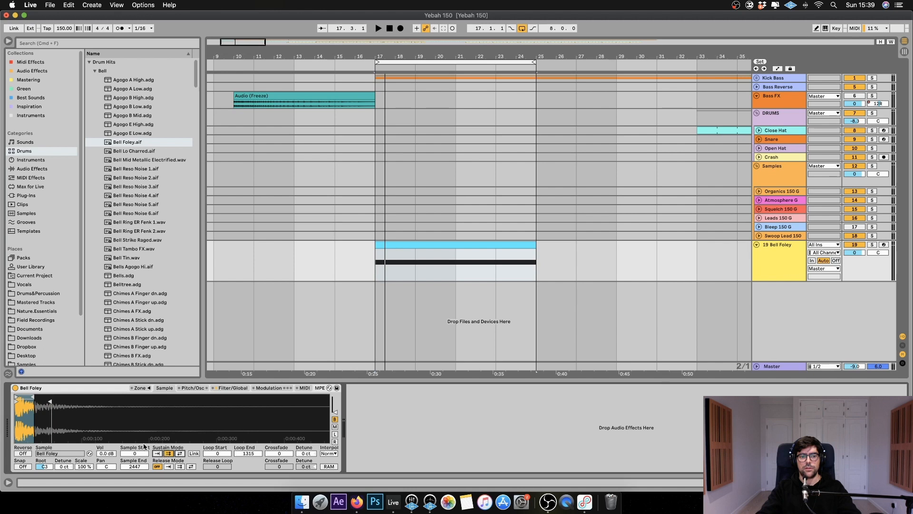
{"action": "key", "text": "space"}
{"action": "mouse_move", "coordinate": [34, 397]}
{"action": "left_mouse_down"}
{"action": "mouse_move", "coordinate": [49, 398]}
{"action": "mouse_move", "coordinate": [31, 428]}
{"action": "left_mouse_up"}
- Solo the Bell Foley track and play the looped sample several times
{"action": "left_click", "coordinate": [872, 245]}
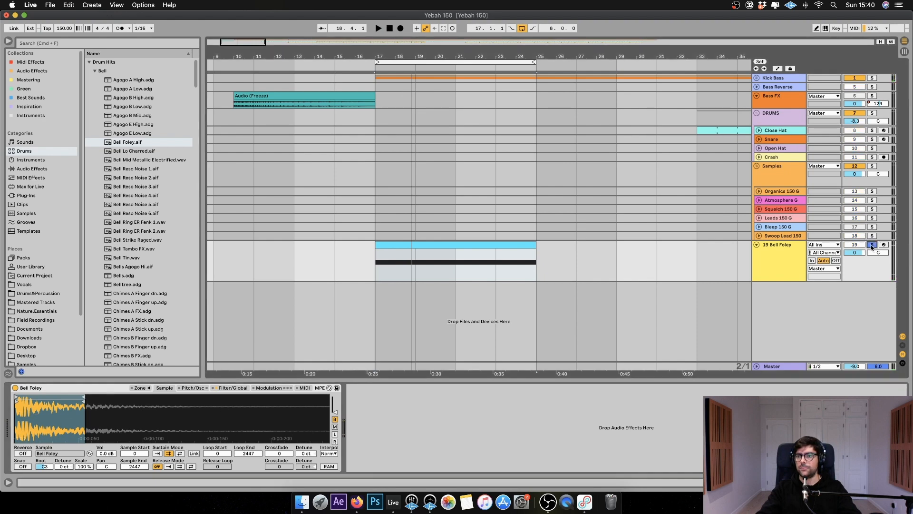
{"action": "key", "text": "space"}
{"action": "key", "text": "space"}
{"action": "key", "text": "space"}
{"action": "mouse_move", "coordinate": [82, 397]}
{"action": "left_mouse_down"}
{"action": "mouse_move", "coordinate": [17, 404]}
{"action": "mouse_move", "coordinate": [84, 404]}
{"action": "left_mouse_up"}
{"action": "key", "text": "space"}
{"action": "key", "text": "space"}
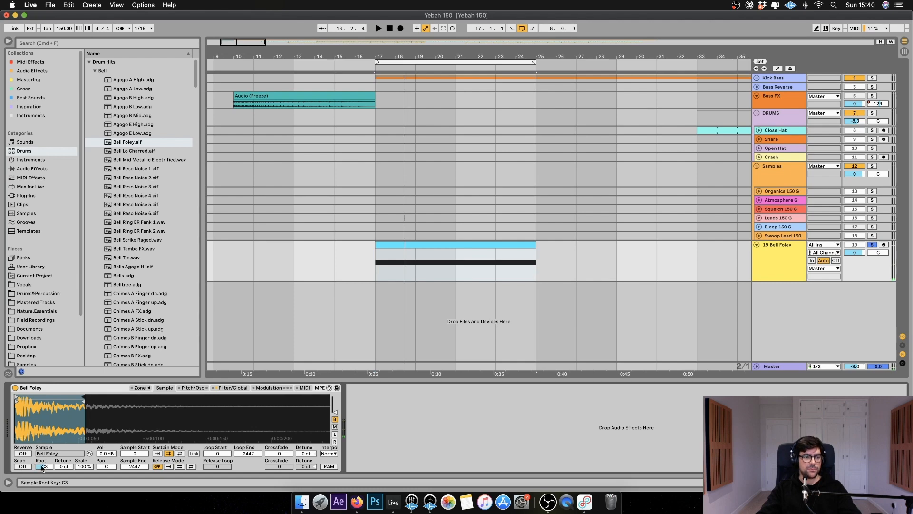
- Shorten the sample's sustain loop to a loop end of about 697 and listen to the tone
{"action": "left_click_drag", "start_coordinate": [84, 400], "coordinate": [32, 396]}
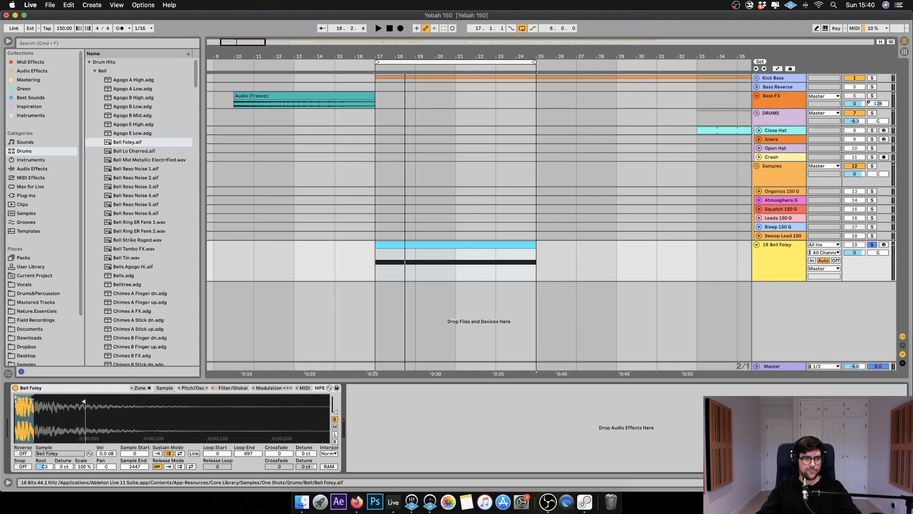
{"action": "key", "text": "space"}
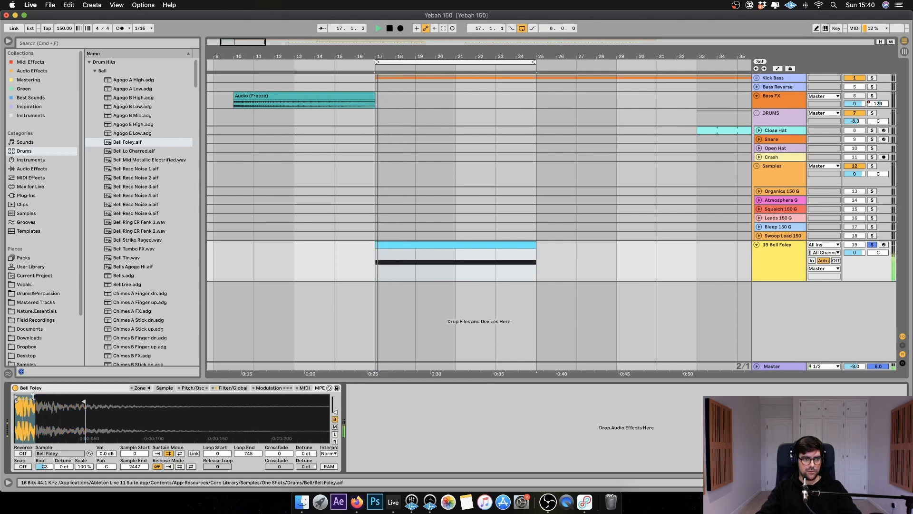
{"action": "left_click_drag", "start_coordinate": [30, 397], "coordinate": [15, 400]}
{"action": "key", "text": "space"}
{"action": "key", "text": "space"}
{"action": "key", "text": "space"}
{"action": "key", "text": "space"}
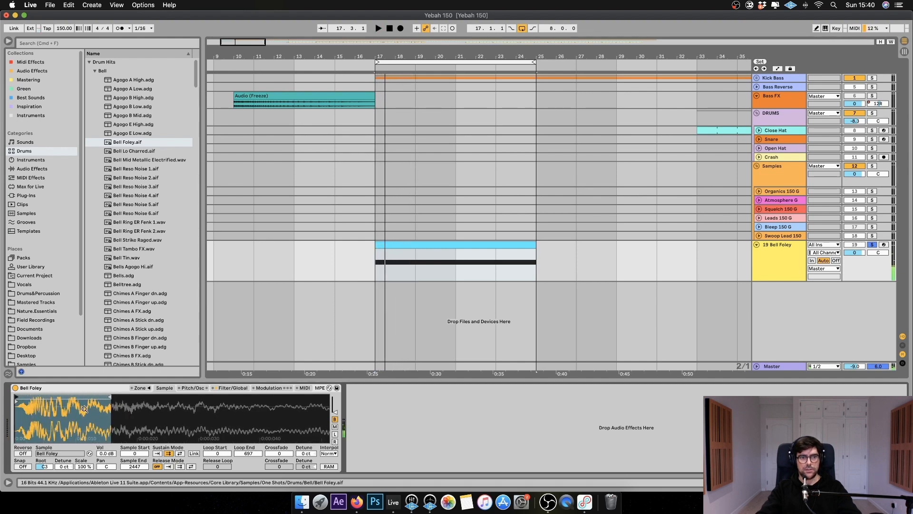
- Fine-tune the sustain loop's end to about 707 and play the clip to check the loop
{"action": "mouse_move", "coordinate": [109, 398]}
{"action": "left_mouse_down"}
{"action": "mouse_move", "coordinate": [112, 463]}
{"action": "mouse_move", "coordinate": [110, 454]}
{"action": "left_mouse_up"}
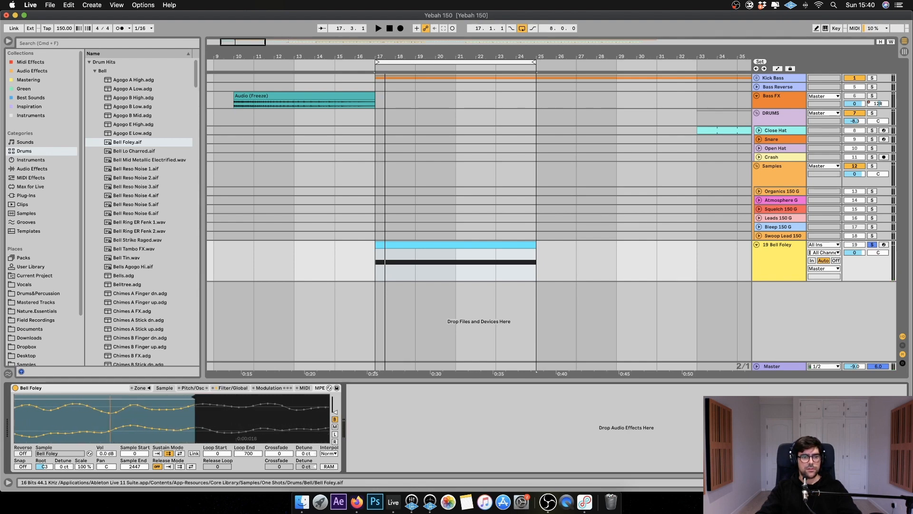
{"action": "mouse_move", "coordinate": [198, 419]}
{"action": "left_mouse_down"}
{"action": "mouse_move", "coordinate": [188, 432]}
{"action": "mouse_move", "coordinate": [196, 429]}
{"action": "mouse_move", "coordinate": [197, 401]}
{"action": "mouse_move", "coordinate": [258, 402]}
{"action": "mouse_move", "coordinate": [43, 433]}
{"action": "mouse_move", "coordinate": [38, 459]}
{"action": "mouse_move", "coordinate": [16, 419]}
{"action": "mouse_move", "coordinate": [21, 445]}
{"action": "left_mouse_up"}
{"action": "key", "text": "space"}
{"action": "key", "text": "space"}
{"action": "key", "text": "space"}
{"action": "key", "text": "space"}
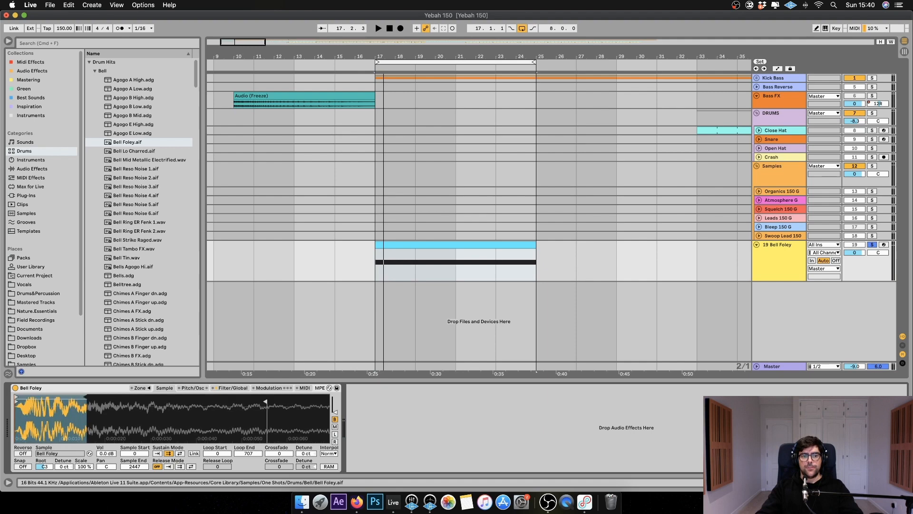
- Enable the modulation oscillator in the Sampler's Pitch/Osc section
{"action": "left_click", "coordinate": [230, 388]}
{"action": "left_click", "coordinate": [193, 388]}
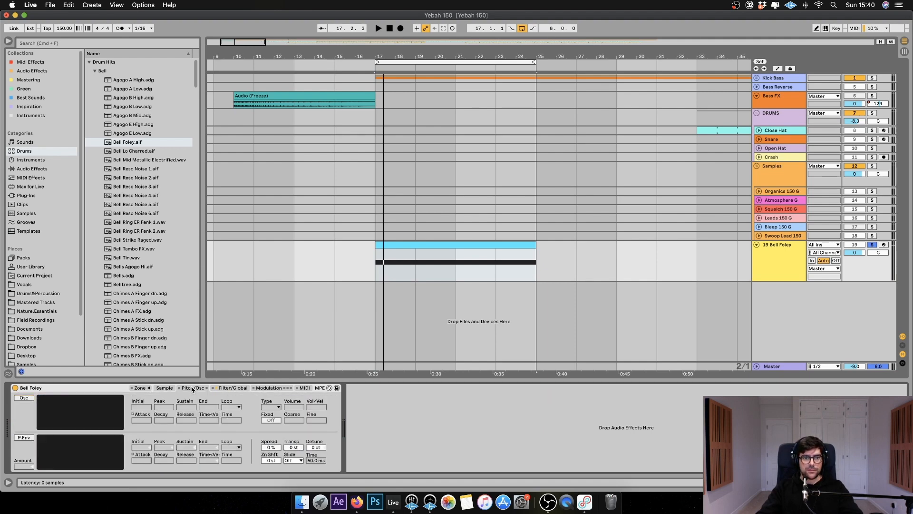
{"action": "left_click", "coordinate": [237, 389]}
{"action": "left_click", "coordinate": [273, 388]}
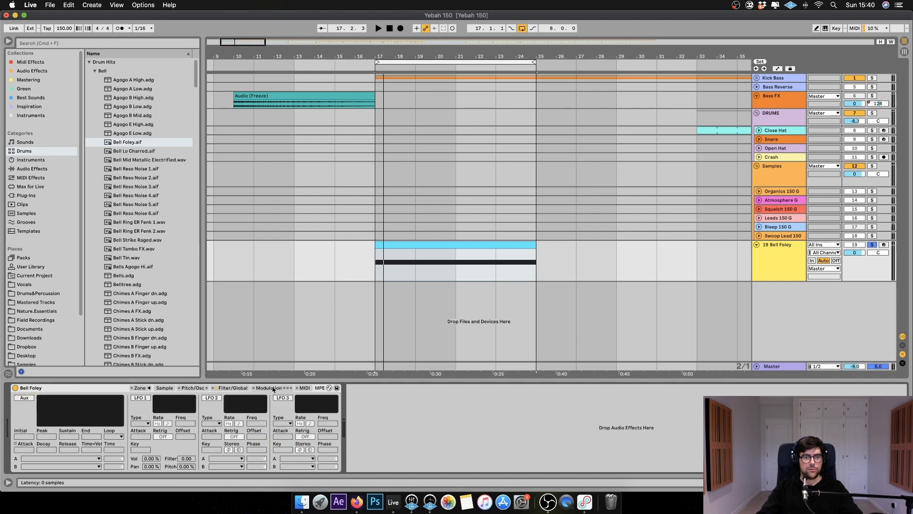
{"action": "left_click", "coordinate": [193, 389]}
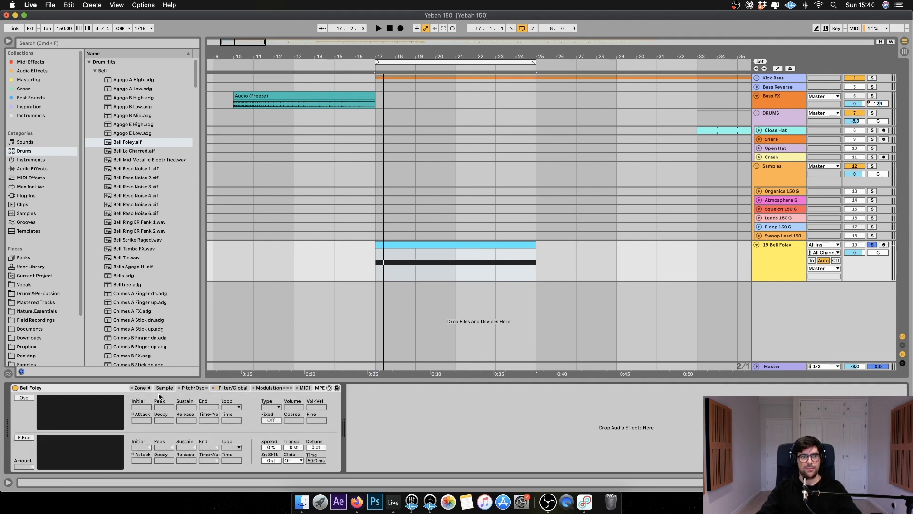
{"action": "left_click", "coordinate": [25, 398]}
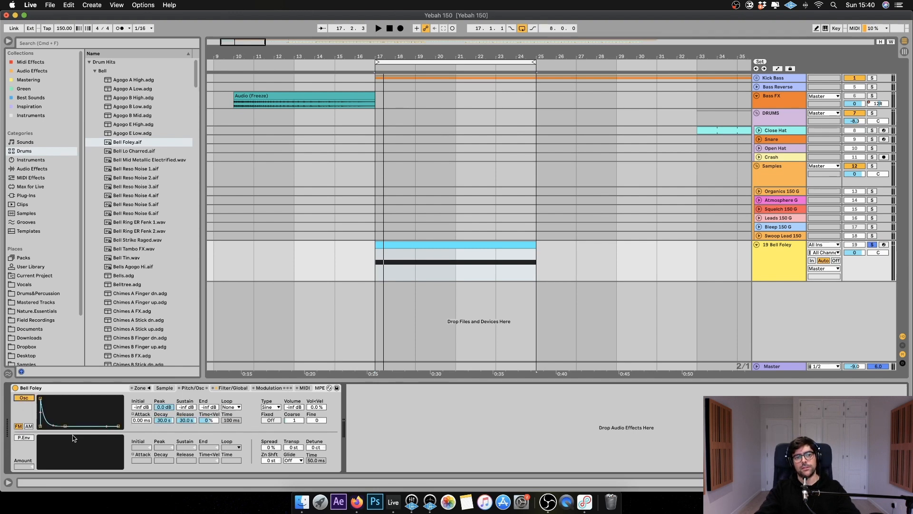
- Shape the oscillator's envelope to a 0.0 dB sustain, 4.88 s decay and 1.00 ms release, and keep its waveform type as Sine
{"action": "left_click_drag", "start_coordinate": [65, 427], "coordinate": [61, 398]}
{"action": "left_click_drag", "start_coordinate": [119, 425], "coordinate": [94, 425]}
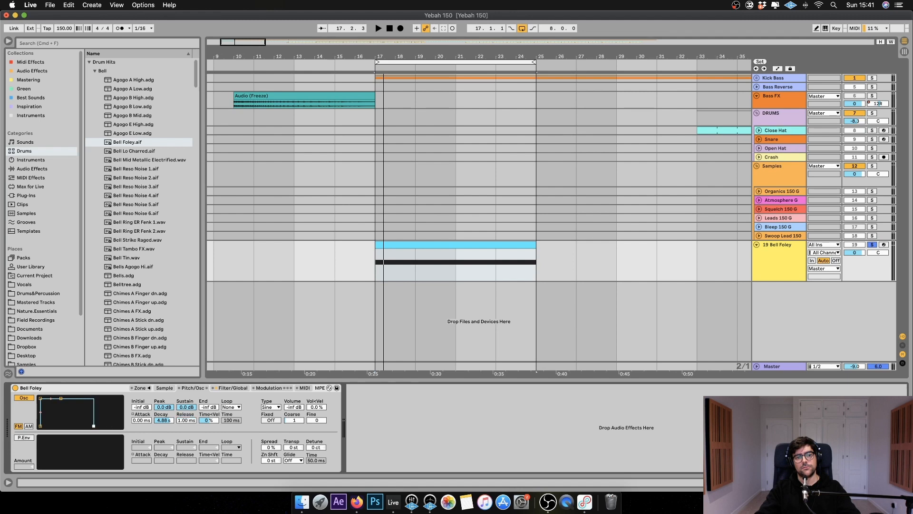
{"action": "left_click", "coordinate": [275, 408]}
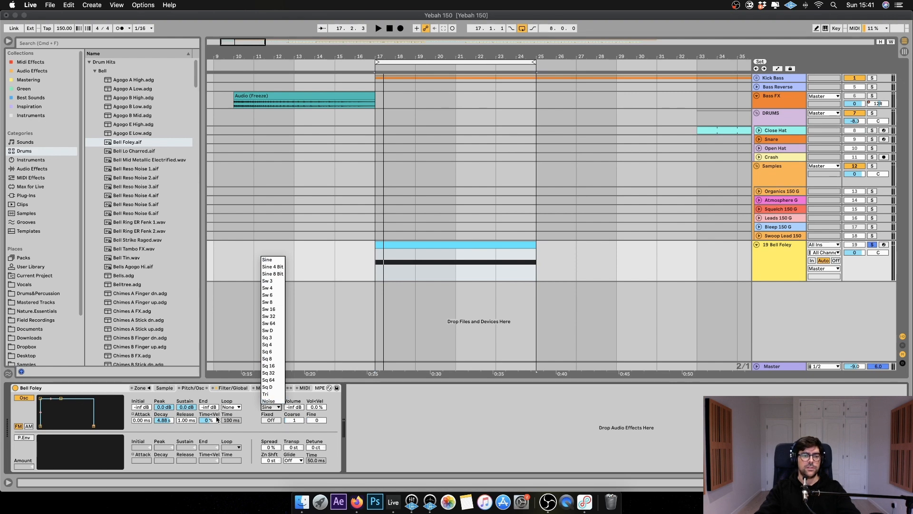
{"action": "left_click", "coordinate": [272, 408]}
{"action": "left_click", "coordinate": [272, 408]}
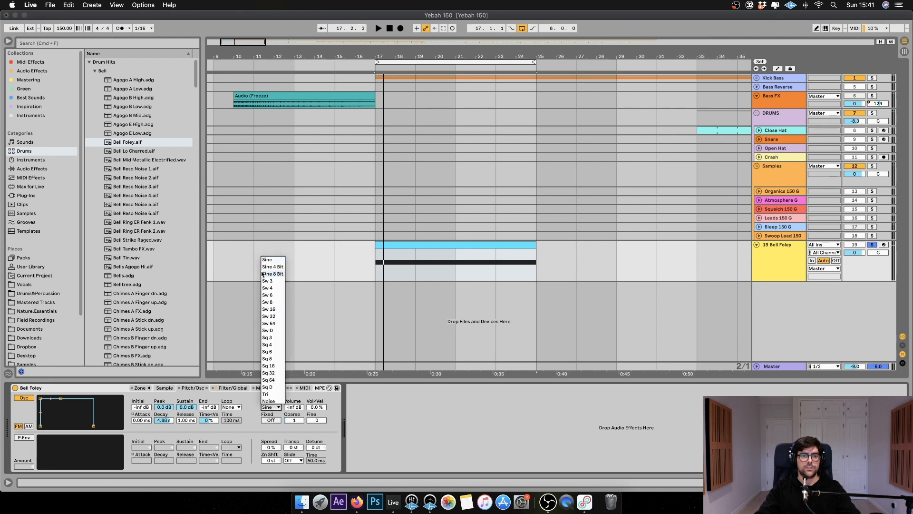
{"action": "left_click", "coordinate": [274, 261]}
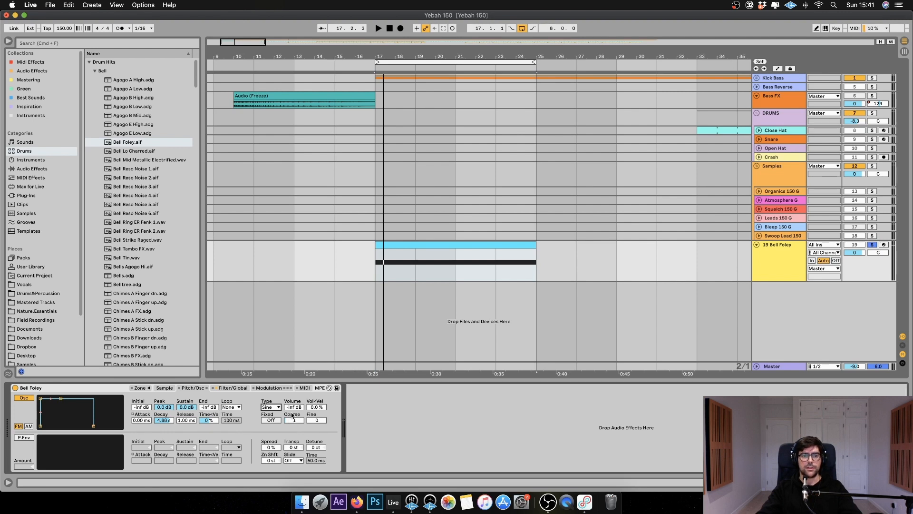
- Play the clip while sweeping the oscillator's volume up and down, and settle it at -17 dB
{"action": "mouse_move", "coordinate": [293, 408]}
{"action": "left_mouse_down"}
{"action": "mouse_move", "coordinate": [294, 395]}
{"action": "mouse_move", "coordinate": [293, 408]}
{"action": "left_mouse_up"}
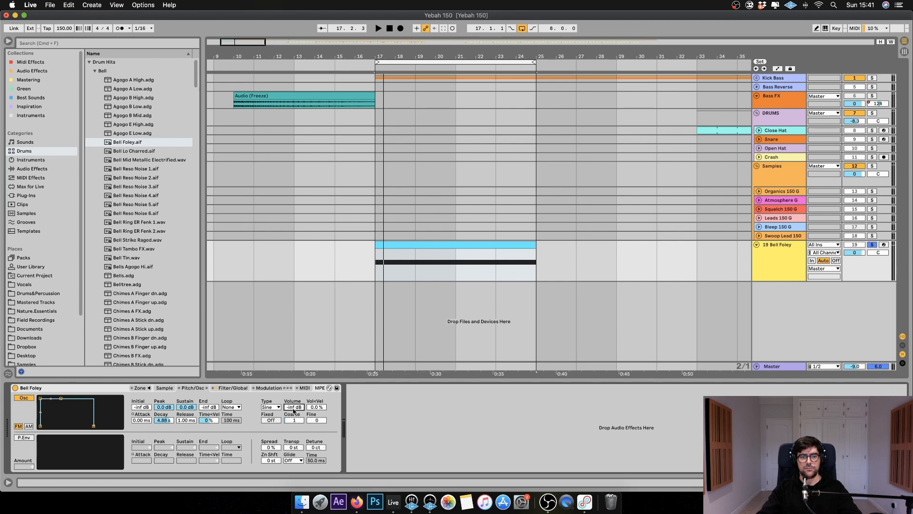
{"action": "key", "text": "space"}
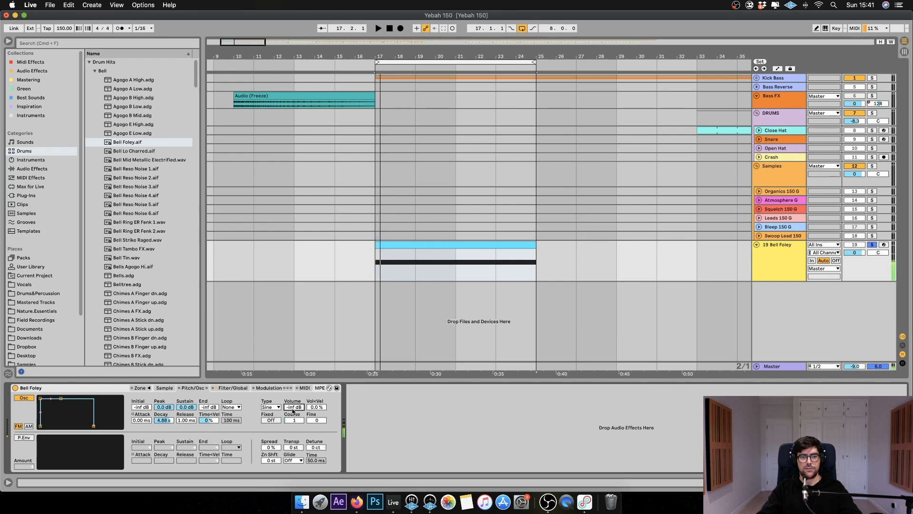
{"action": "key", "text": "space"}
{"action": "left_click_drag", "start_coordinate": [293, 409], "coordinate": [292, 393]}
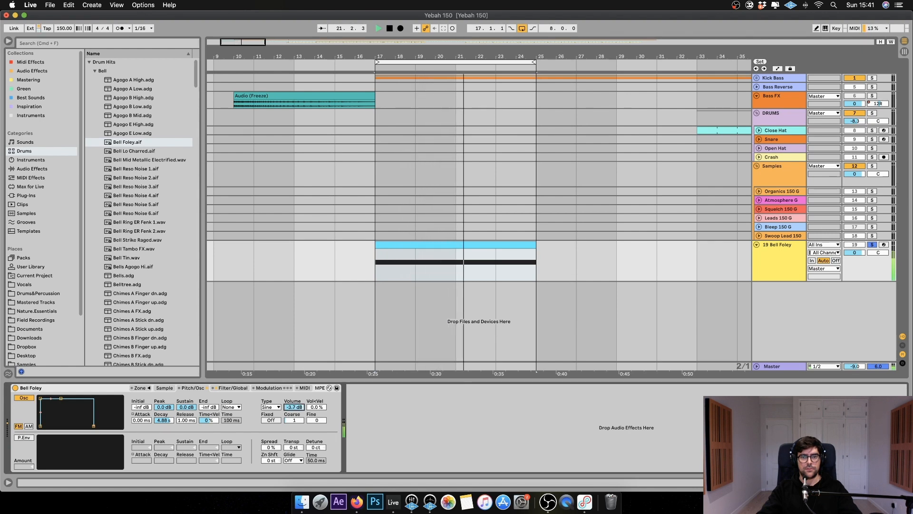
{"action": "left_click_drag", "start_coordinate": [293, 410], "coordinate": [293, 425]}
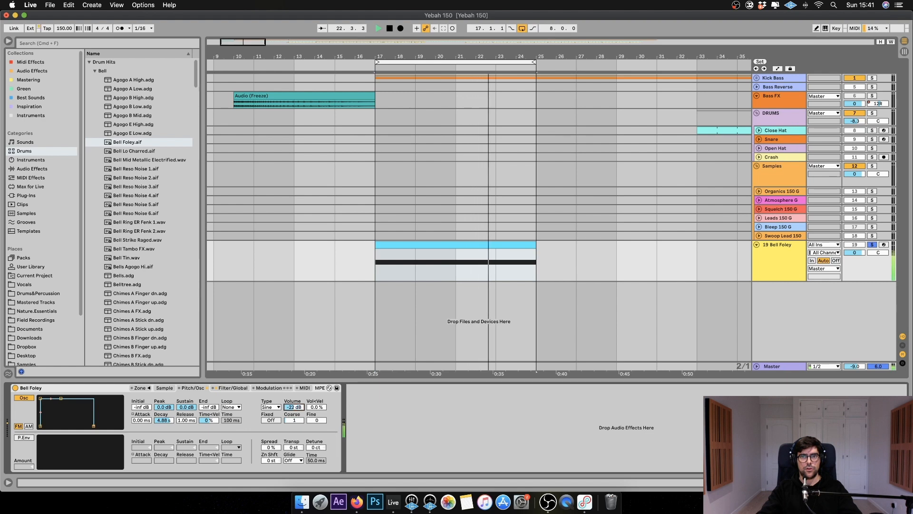
{"action": "key", "text": "space"}
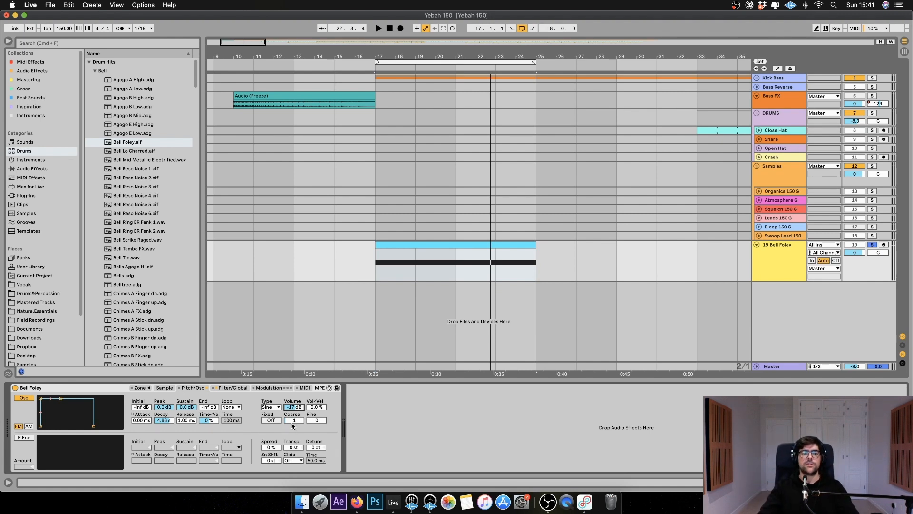
- Try the oscillator's Coarse ratio at 6, 0.5 and 0.125 while playing the clip
{"action": "key", "text": "space"}
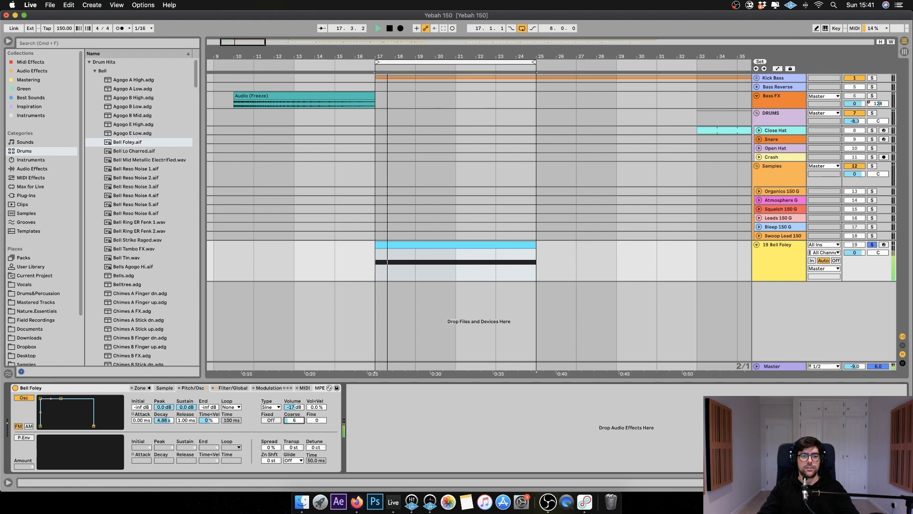
{"action": "key", "text": "Up"}
{"action": "key", "text": "Up"}
{"action": "mouse_move", "coordinate": [294, 420]}
{"action": "left_mouse_down"}
{"action": "mouse_move", "coordinate": [294, 408]}
{"action": "mouse_move", "coordinate": [294, 428]}
{"action": "left_mouse_up"}
{"action": "key", "text": "space"}
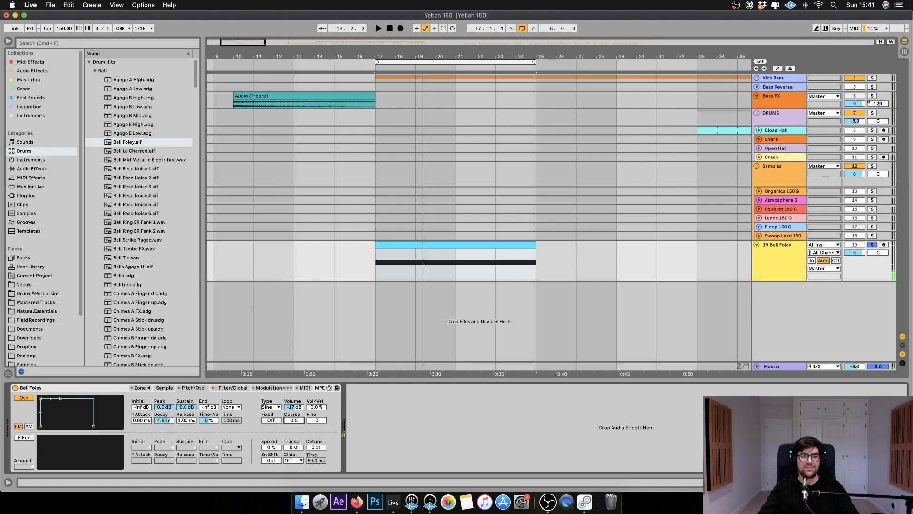
{"action": "key", "text": "Up"}
{"action": "key", "text": "space"}
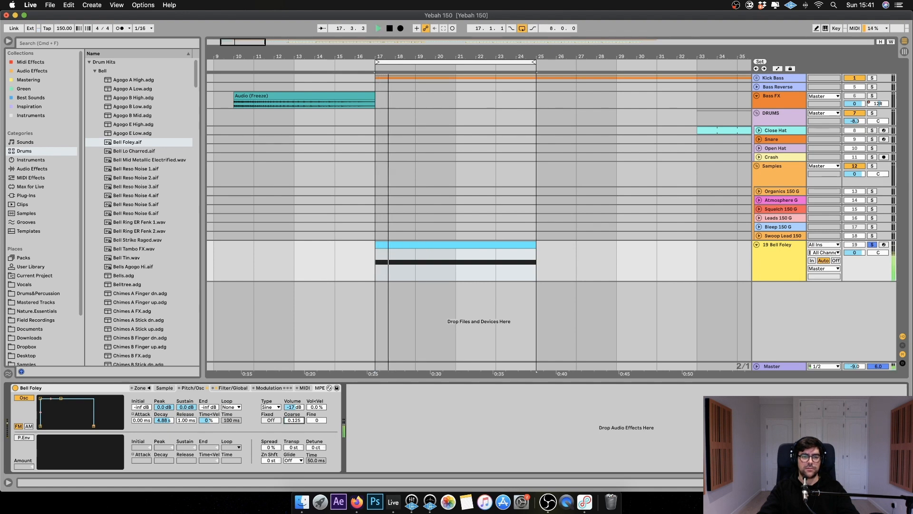
- Switch the oscillator to a fixed 10.0 Hz frequency with a 0.1 multiplier, and audition it at a volume of -13 dB
{"action": "key", "text": "space"}
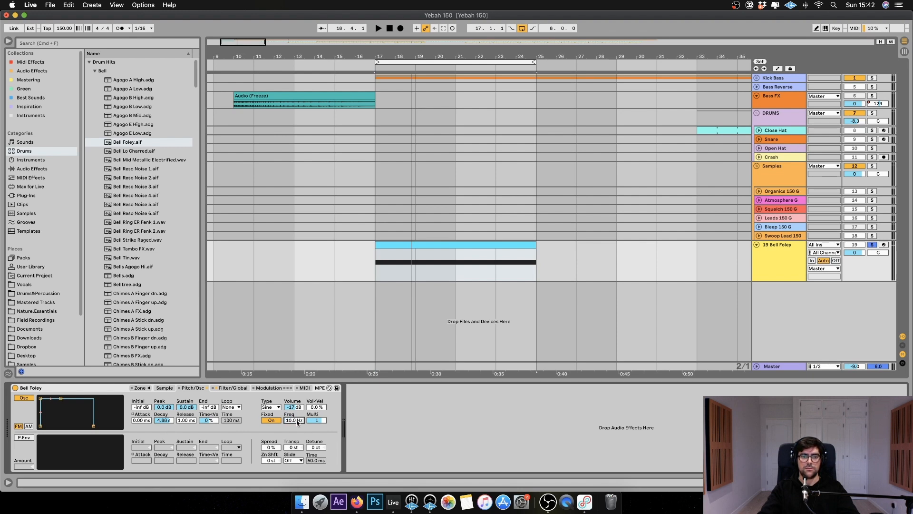
{"action": "key", "text": "space"}
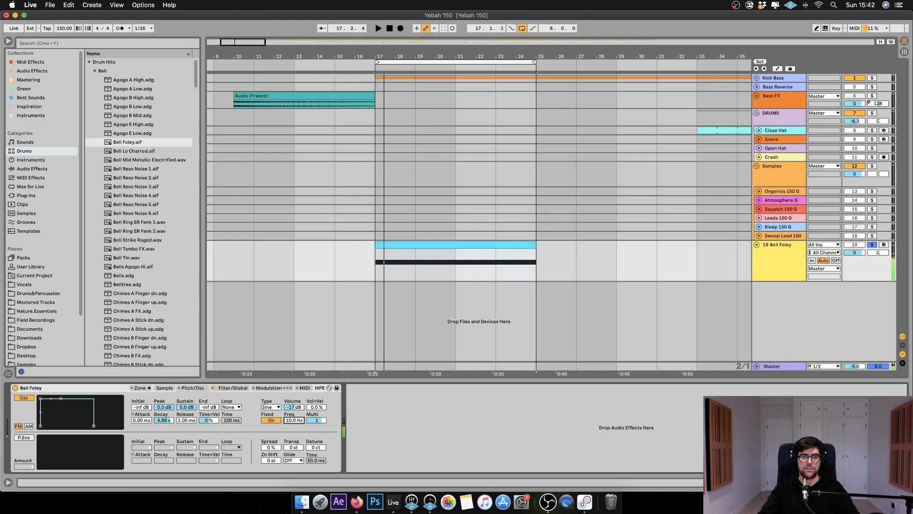
{"action": "key", "text": "space"}
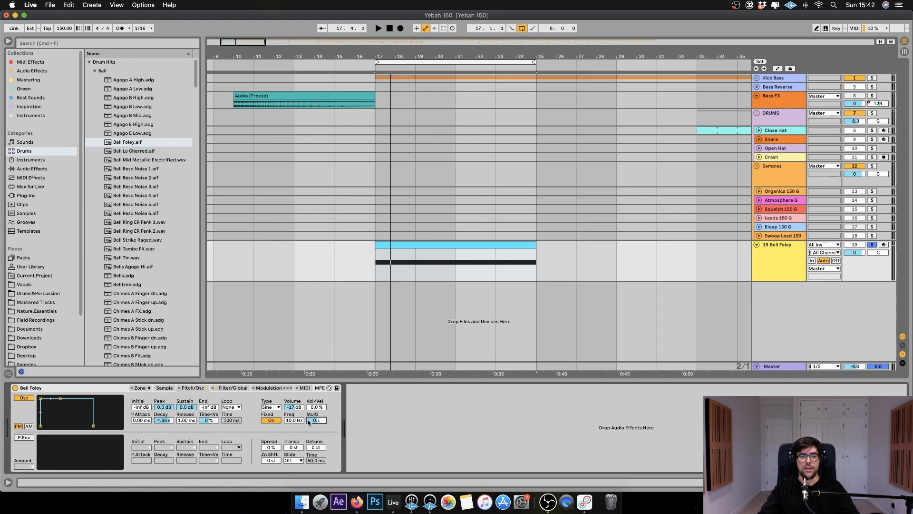
{"action": "key", "text": "space"}
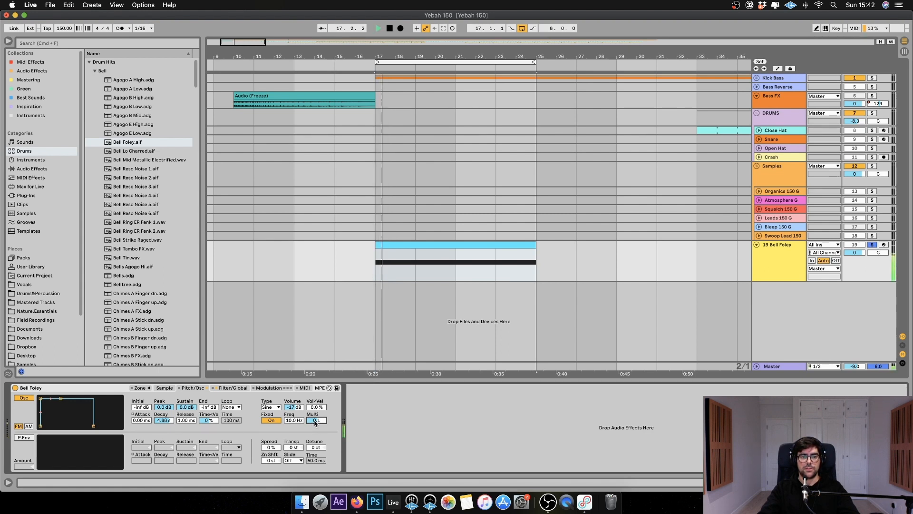
{"action": "key", "text": "space"}
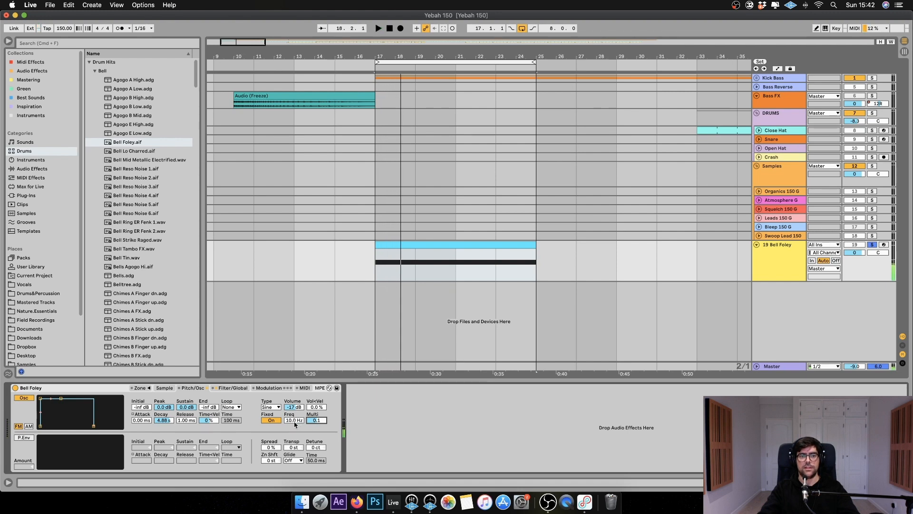
{"action": "left_click_drag", "start_coordinate": [295, 409], "coordinate": [295, 402]}
{"action": "key", "text": "space"}
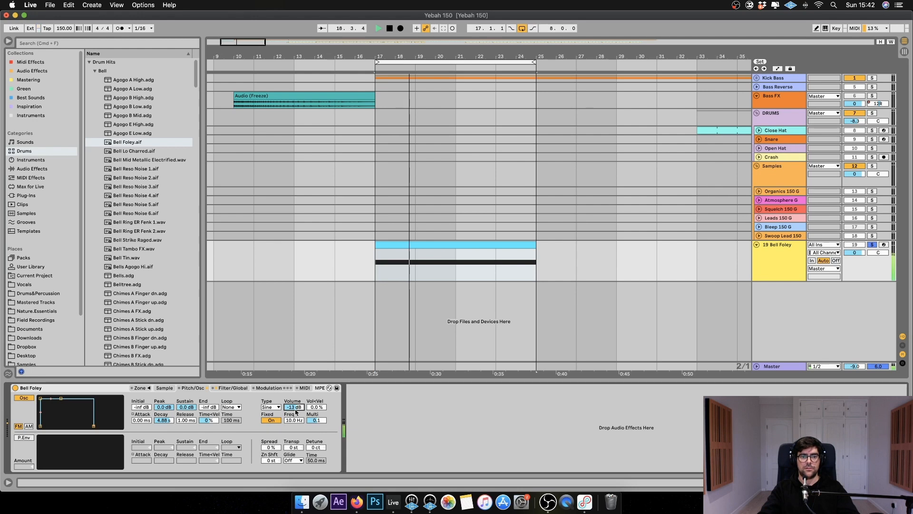
- Set the frequency multiplier to 1 and tune the oscillator by ear to a fixed 62.6 Hz at -14 dB volume
{"action": "left_click", "coordinate": [313, 422]}
{"action": "left_click_drag", "start_coordinate": [294, 422], "coordinate": [294, 378]}
{"action": "key", "text": "space"}
{"action": "left_click_drag", "start_coordinate": [294, 420], "coordinate": [294, 459]}
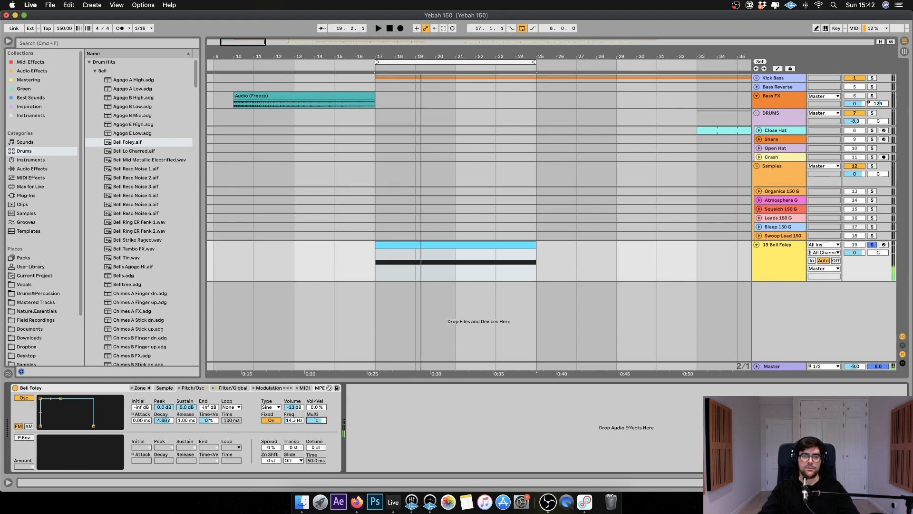
{"action": "key", "text": "space"}
{"action": "mouse_move", "coordinate": [298, 420]}
{"action": "left_mouse_down"}
{"action": "mouse_move", "coordinate": [298, 387]}
{"action": "mouse_move", "coordinate": [297, 424]}
{"action": "left_mouse_up"}
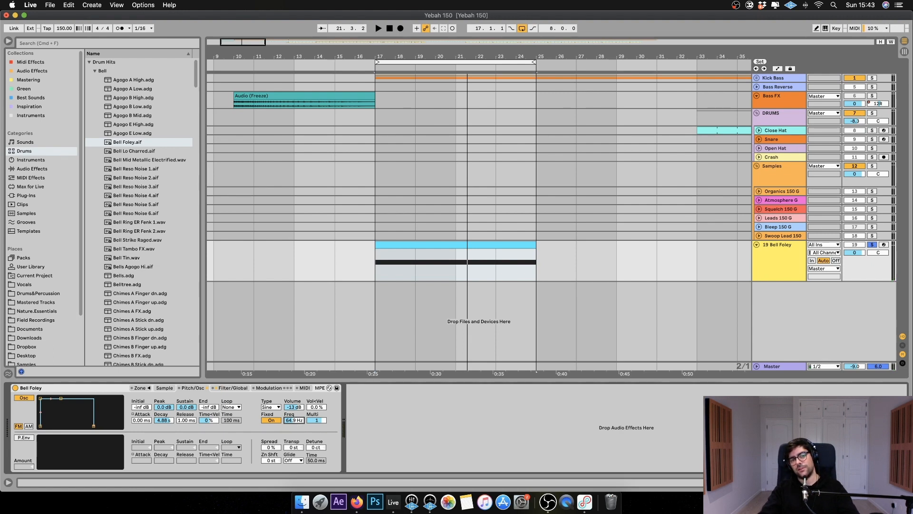
{"action": "key", "text": "space"}
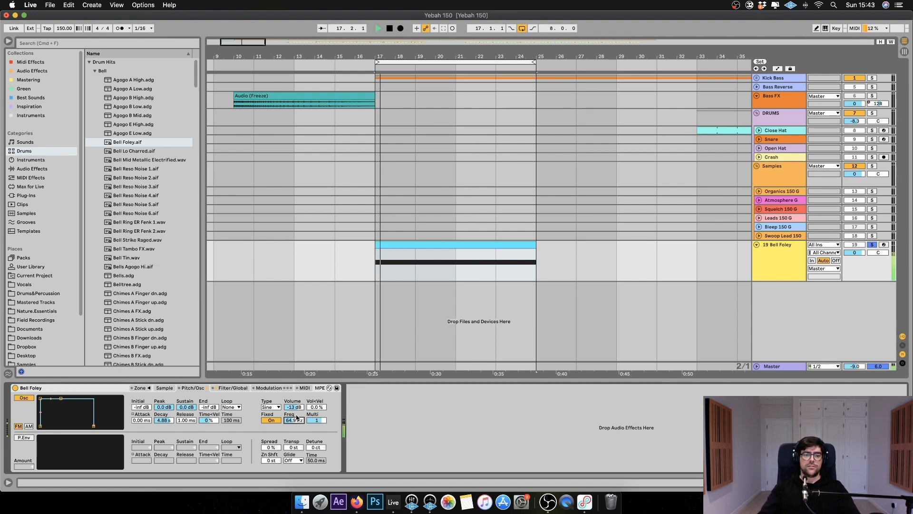
{"action": "left_click_drag", "start_coordinate": [294, 408], "coordinate": [294, 420]}
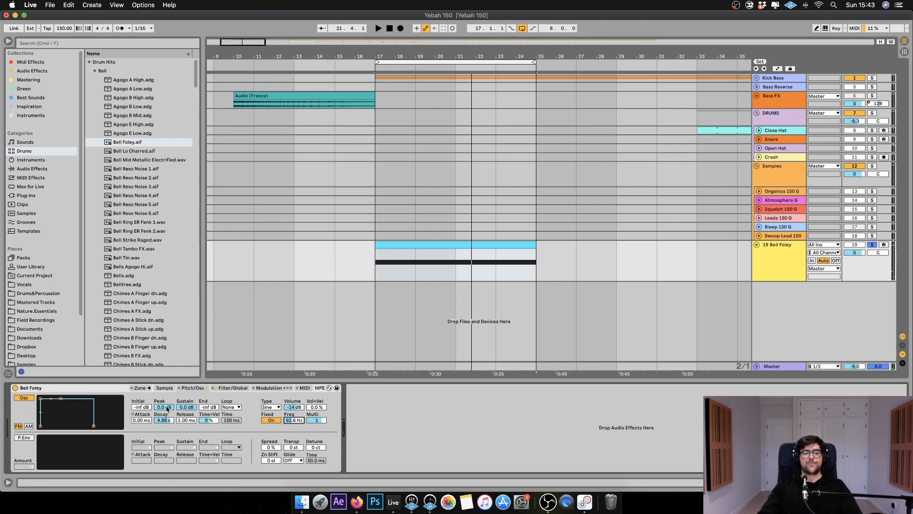
- Enable the Sampler's three LFOs and assign destination A of LFO 2 to Volume Osc (S)
{"action": "left_click", "coordinate": [238, 388]}
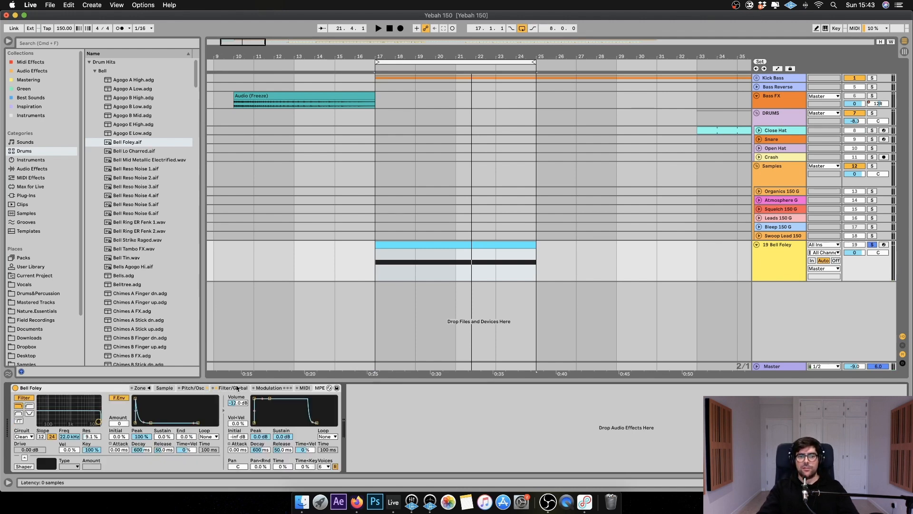
{"action": "left_click", "coordinate": [266, 389]}
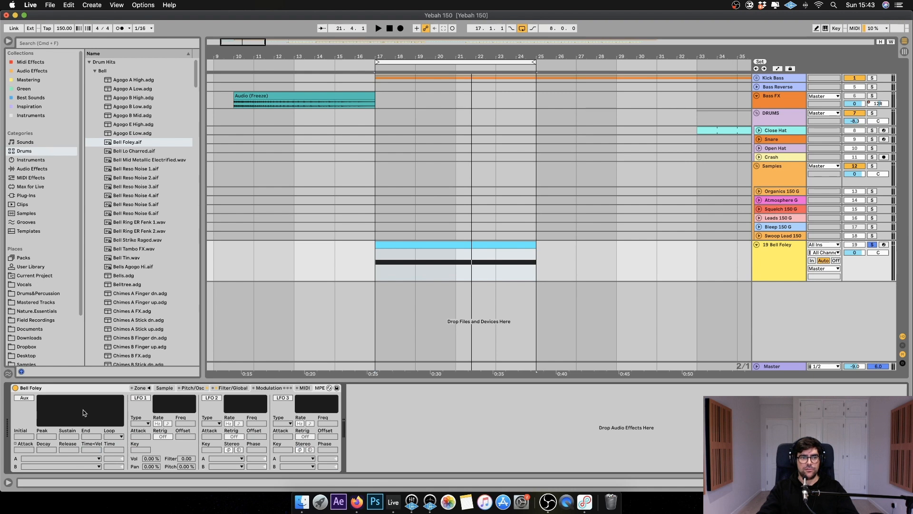
{"action": "left_click", "coordinate": [138, 397]}
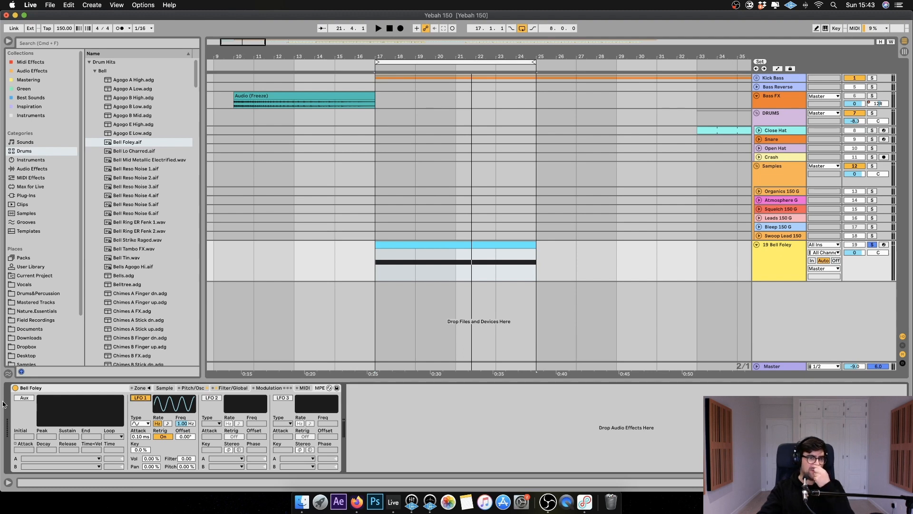
{"action": "left_click", "coordinate": [211, 399]}
{"action": "left_click", "coordinate": [235, 459]}
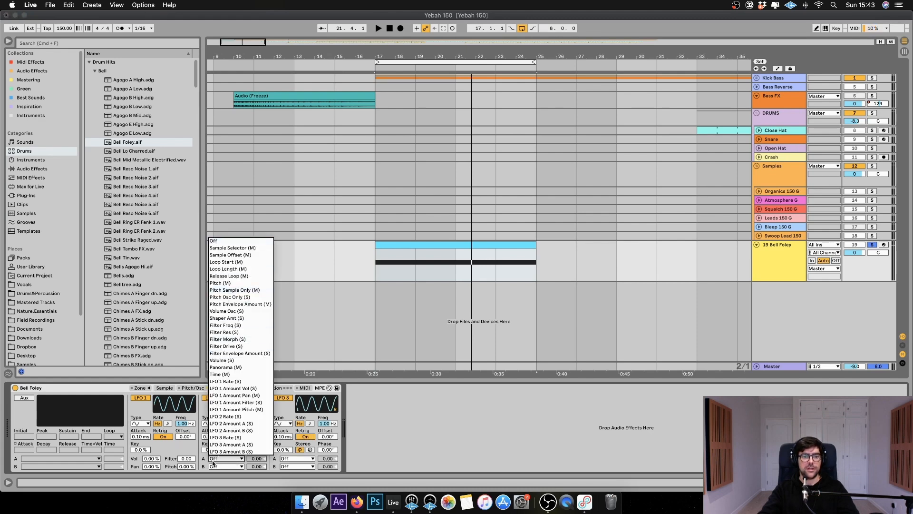
{"action": "left_click", "coordinate": [212, 462]}
{"action": "left_click", "coordinate": [235, 459]}
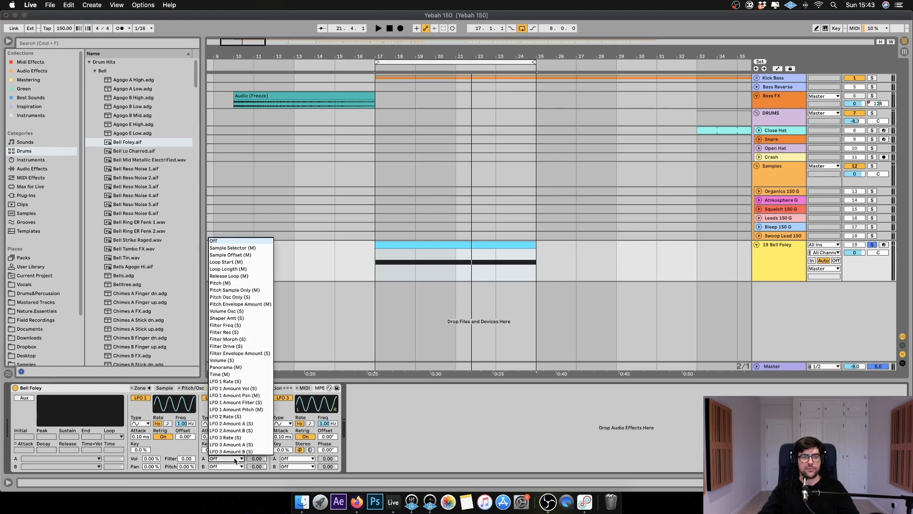
{"action": "left_click", "coordinate": [223, 311]}
{"action": "left_click", "coordinate": [233, 388]}
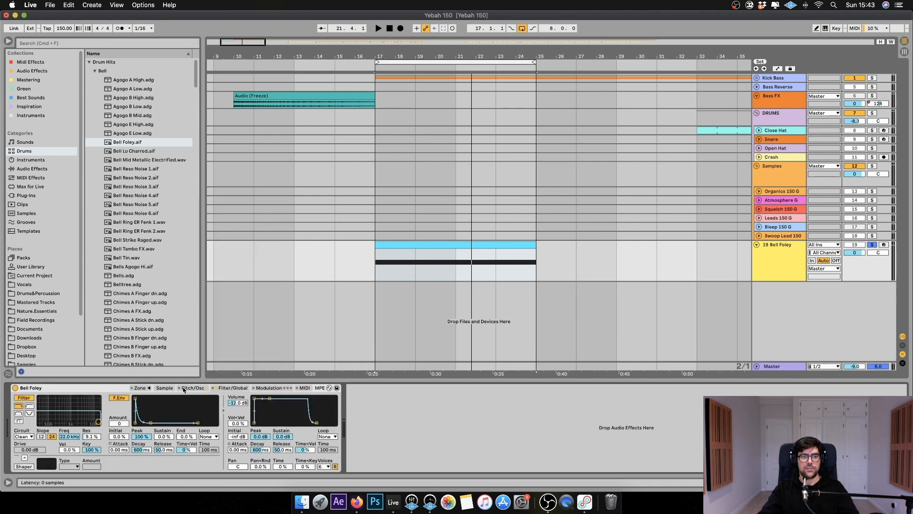
{"action": "left_click", "coordinate": [184, 388]}
{"action": "left_click", "coordinate": [246, 387]}
{"action": "left_click", "coordinate": [200, 388]}
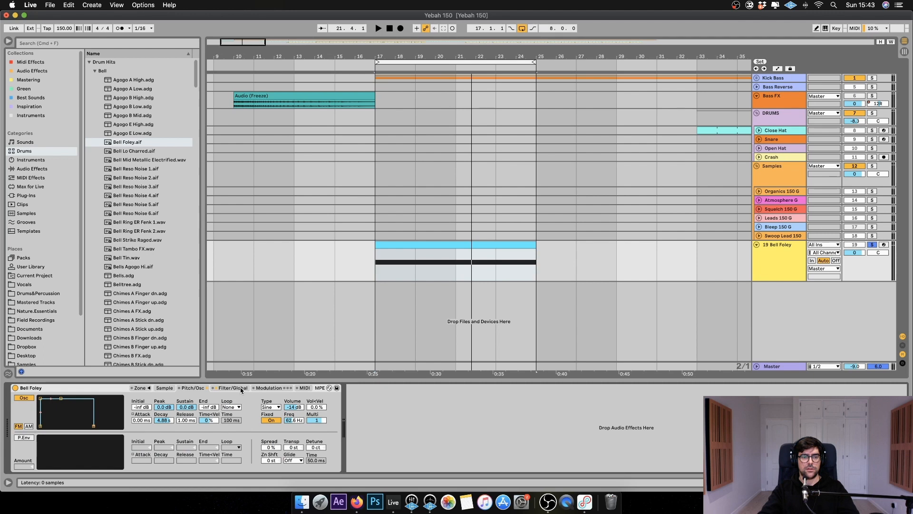
- Raise LFO 2's Volume Osc modulation amount to 100 and slow its frequency to 0.24 Hz while playing the clip
{"action": "left_click", "coordinate": [269, 388]}
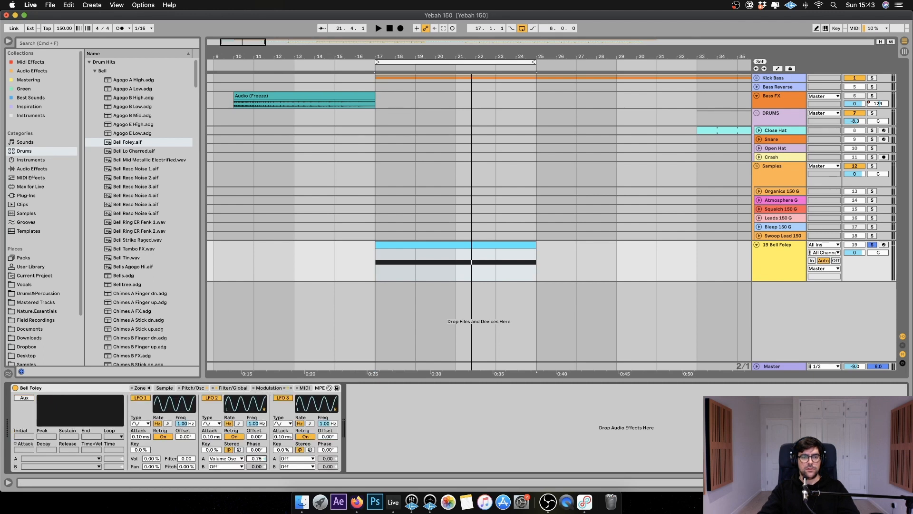
{"action": "key", "text": "space"}
{"action": "left_click_drag", "start_coordinate": [252, 459], "coordinate": [256, 439]}
- Change LFO 2's waveform to triangle and sync its rate to 4 beats
{"action": "left_click", "coordinate": [212, 423]}
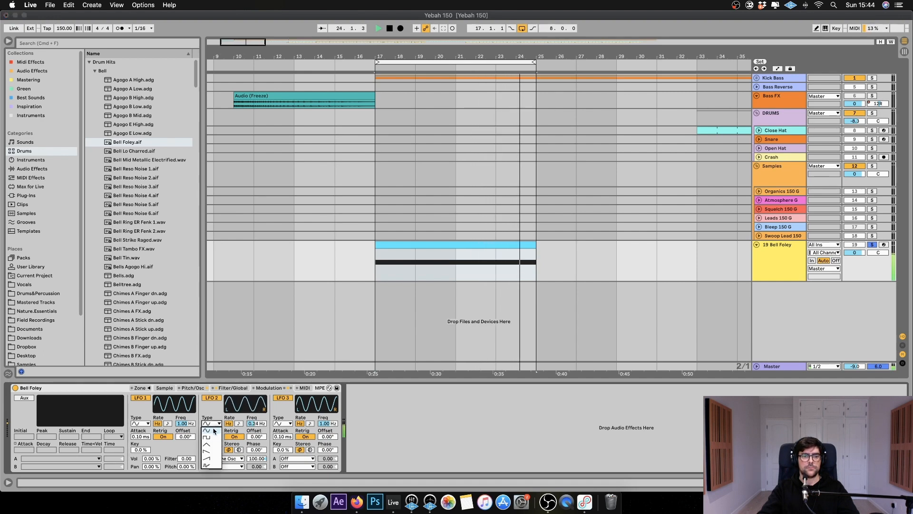
{"action": "left_click", "coordinate": [208, 445]}
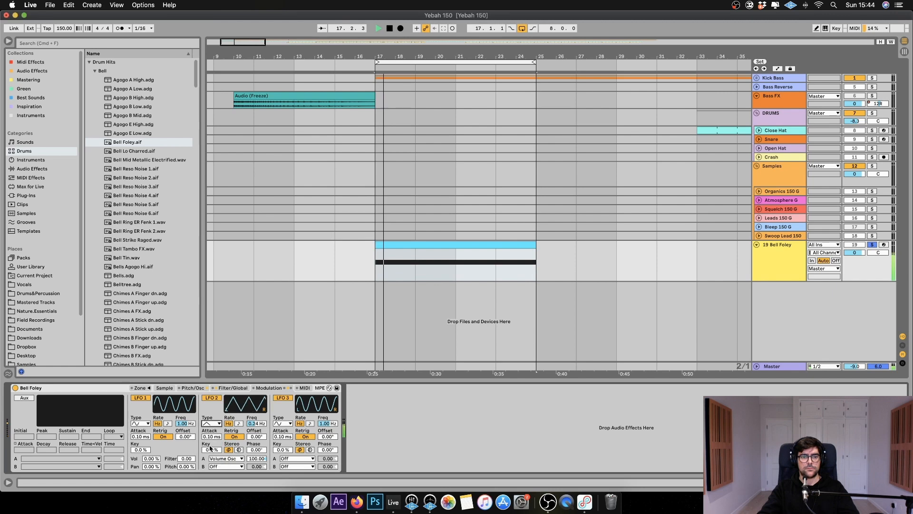
{"action": "left_click_drag", "start_coordinate": [256, 423], "coordinate": [256, 446]}
{"action": "left_click", "coordinate": [239, 423]}
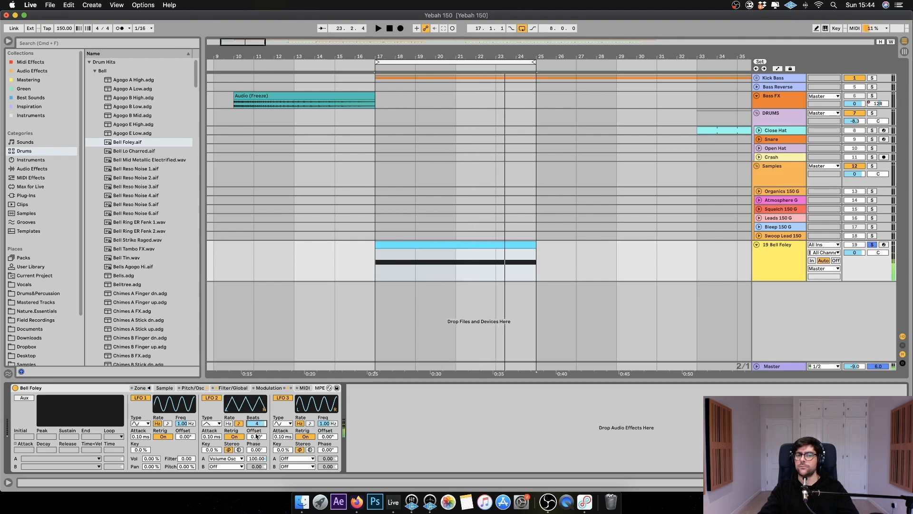
- Enable the Sampler's pitch envelope and give it a 20 s attack, 59% initial level and -1.7% peak while playing the clip
{"action": "left_click", "coordinate": [186, 388]}
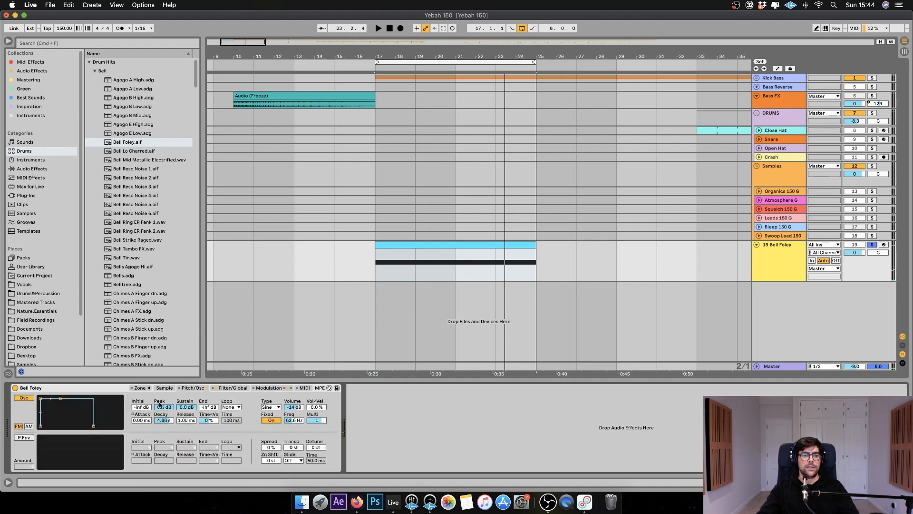
{"action": "left_click", "coordinate": [25, 437]}
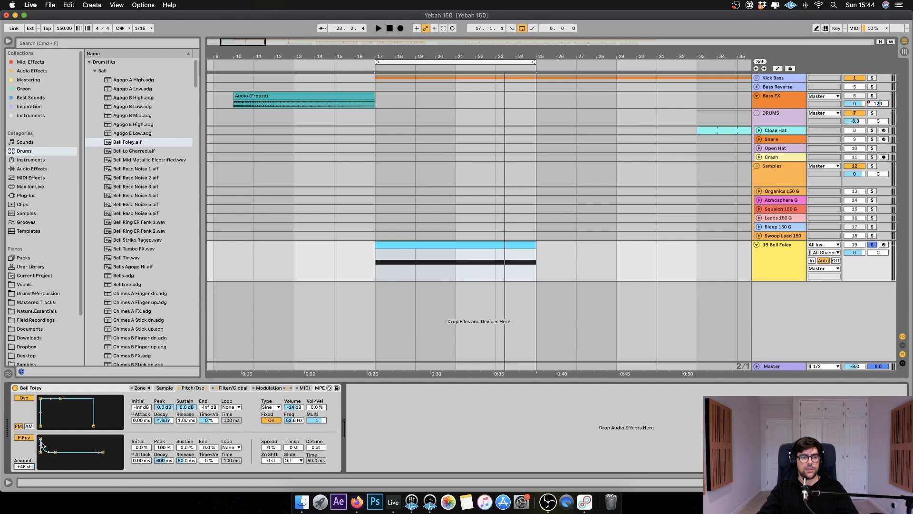
{"action": "key", "text": "space"}
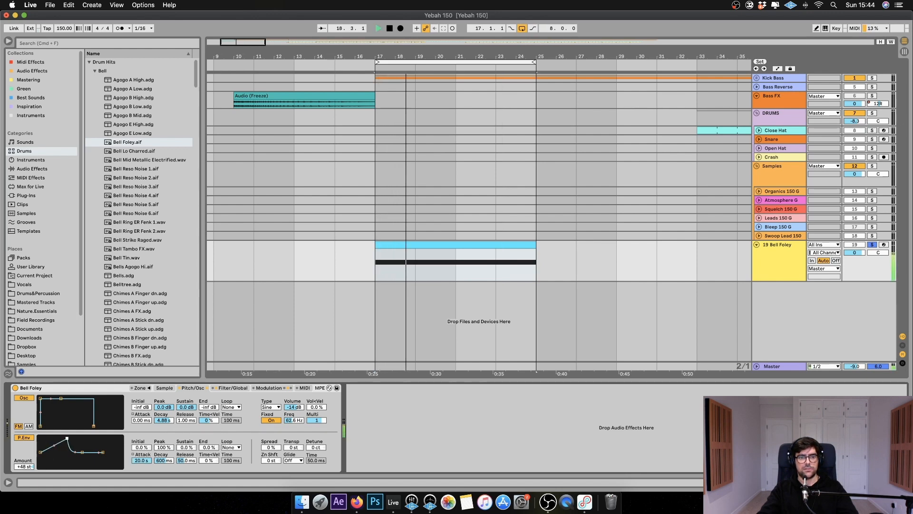
{"action": "left_click_drag", "start_coordinate": [41, 452], "coordinate": [68, 452]}
{"action": "key", "text": "space"}
{"action": "key", "text": "space"}
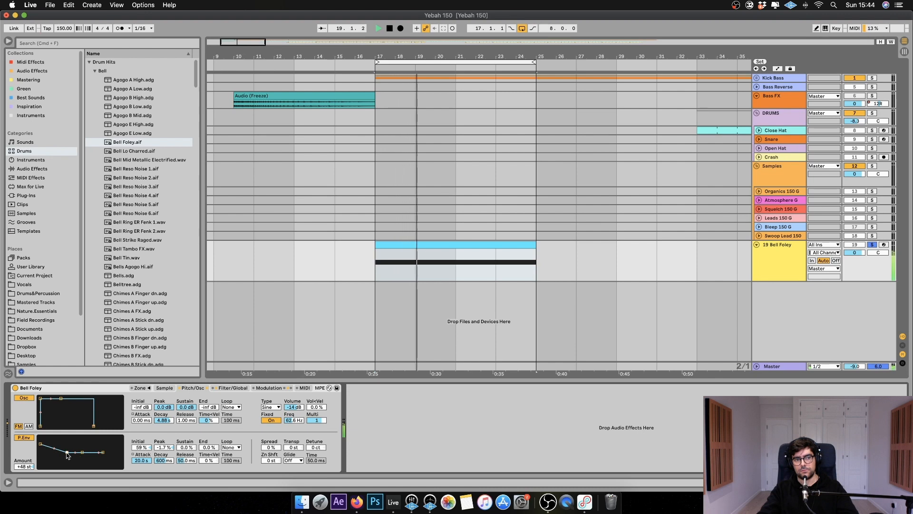
- Reshape the pitch envelope by ear to a -66% peak, -100% sustain, 16.1 s attack and 60 s decay
{"action": "left_click_drag", "start_coordinate": [67, 452], "coordinate": [67, 460]}
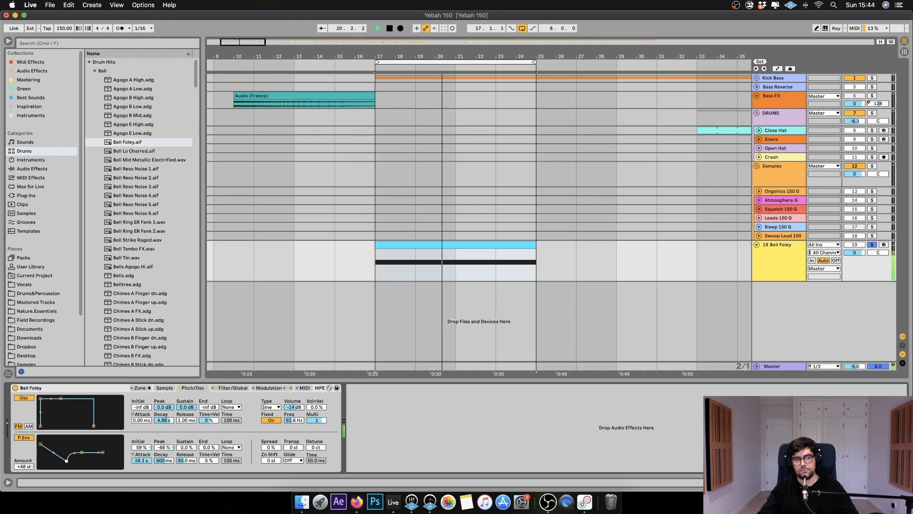
{"action": "key", "text": "space"}
{"action": "key", "text": "space"}
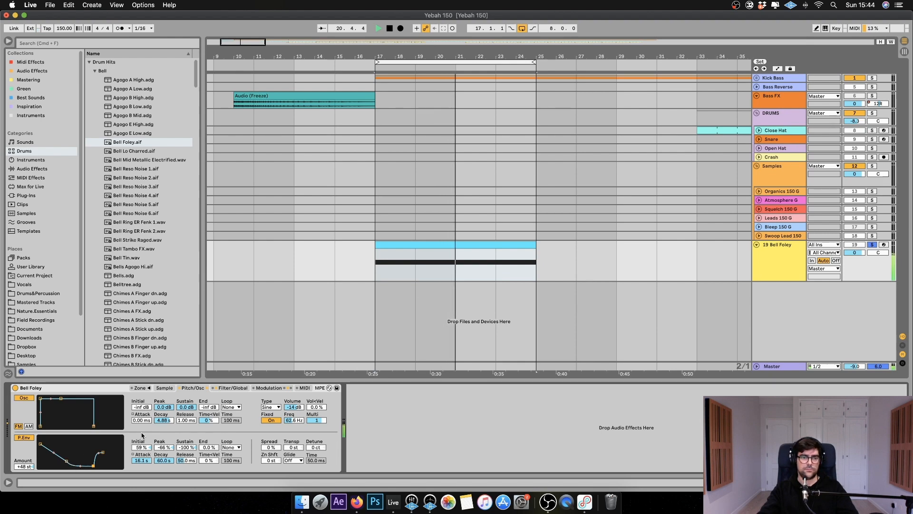
{"action": "key", "text": "space"}
- Enable the auxiliary modulation envelope and assign its destination A to Panorama at an amount of 100
{"action": "left_click", "coordinate": [165, 388]}
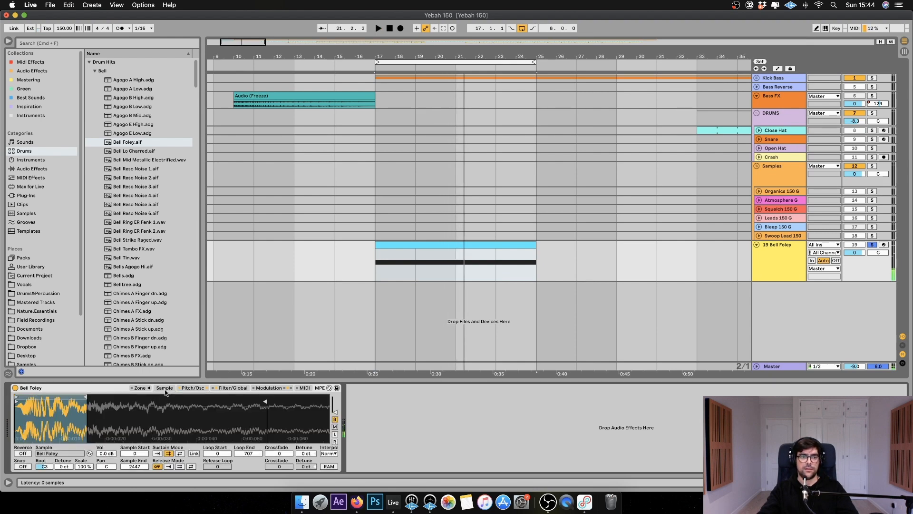
{"action": "left_click", "coordinate": [194, 389]}
{"action": "left_click", "coordinate": [227, 388]}
{"action": "left_click", "coordinate": [269, 388]}
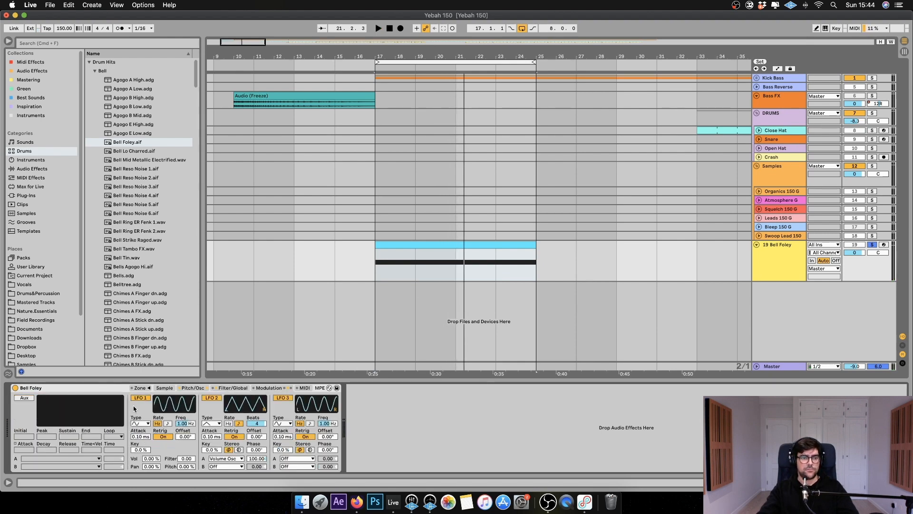
{"action": "left_click", "coordinate": [42, 459]}
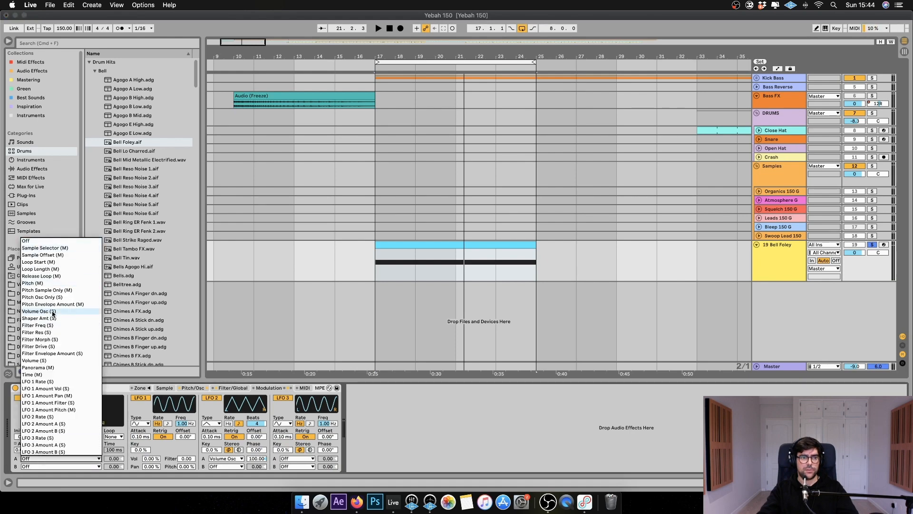
{"action": "left_click", "coordinate": [38, 368]}
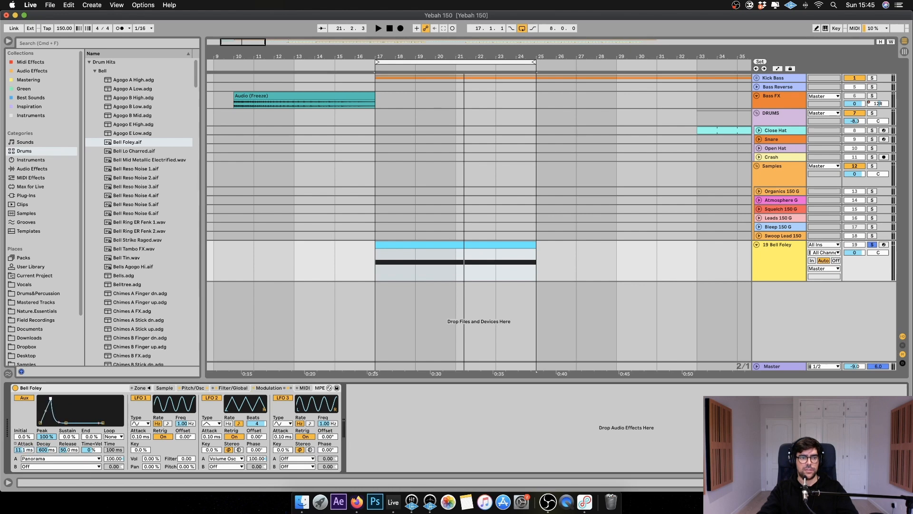
- Shape the auxiliary envelope during playback with a 48% initial level, 100% sustain and 60 s decay
{"action": "key", "text": "space"}
{"action": "left_click_drag", "start_coordinate": [24, 450], "coordinate": [24, 443]}
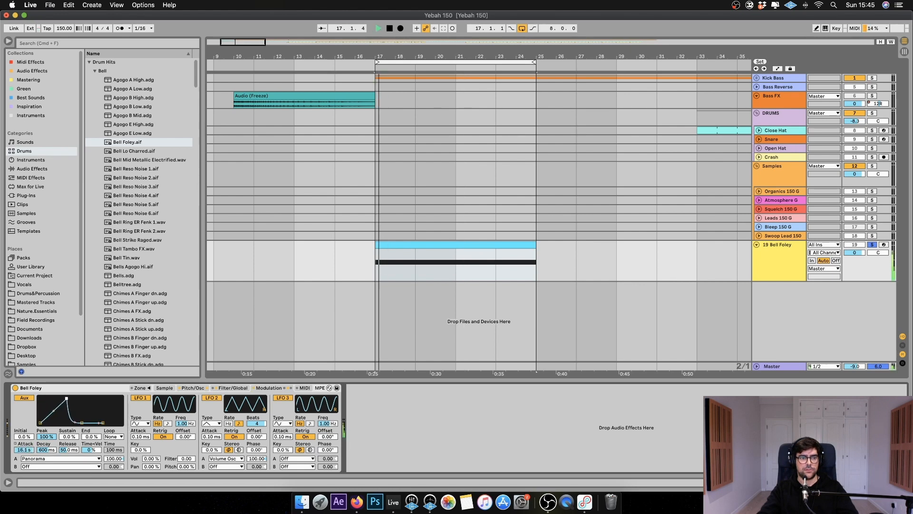
{"action": "mouse_move", "coordinate": [66, 398]}
{"action": "left_mouse_down"}
{"action": "mouse_move", "coordinate": [41, 411]}
{"action": "mouse_move", "coordinate": [62, 398]}
{"action": "mouse_move", "coordinate": [83, 410]}
{"action": "mouse_move", "coordinate": [91, 402]}
{"action": "mouse_move", "coordinate": [67, 402]}
{"action": "left_mouse_up"}
{"action": "key", "text": "space"}
{"action": "key", "text": "space"}
{"action": "key", "text": "space"}
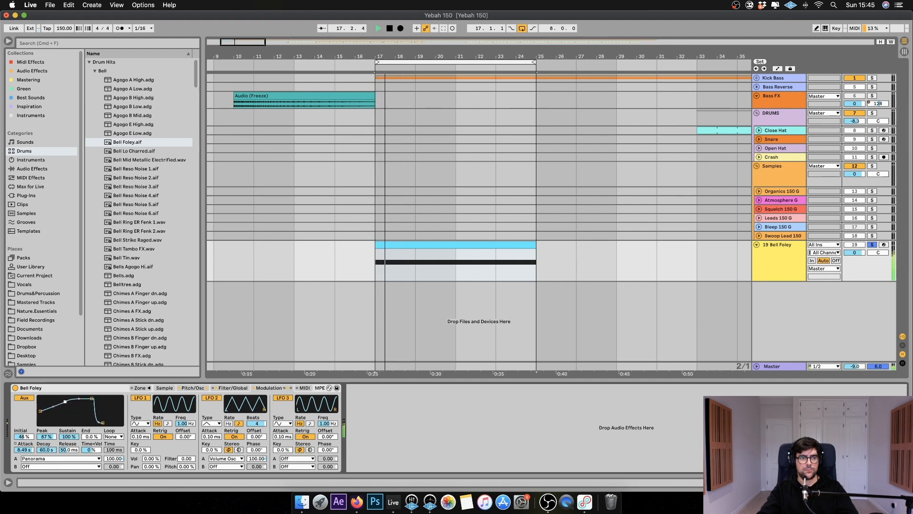
- Finish the auxiliary envelope with a 20 s attack and 85% peak, and set its Panorama amount to 50
{"action": "left_click_drag", "start_coordinate": [113, 460], "coordinate": [114, 469]}
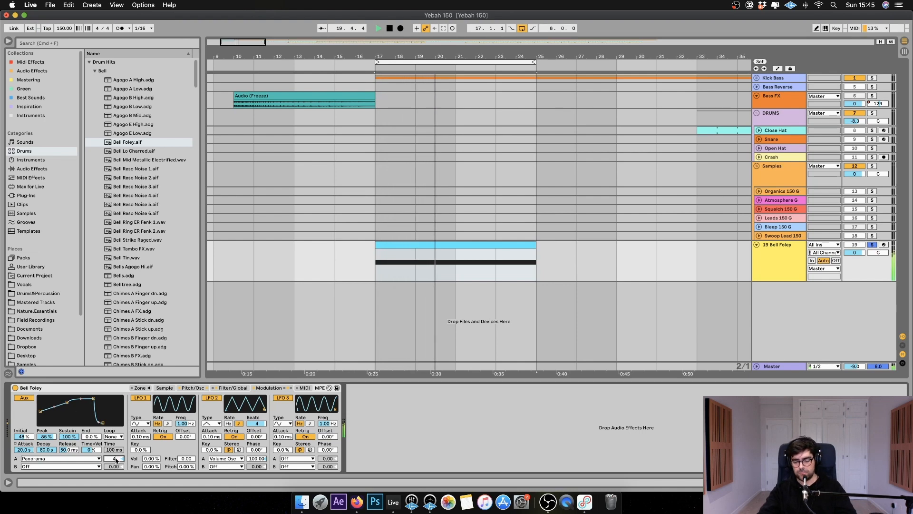
{"action": "type", "text": "50"}
{"action": "key", "text": "Return"}
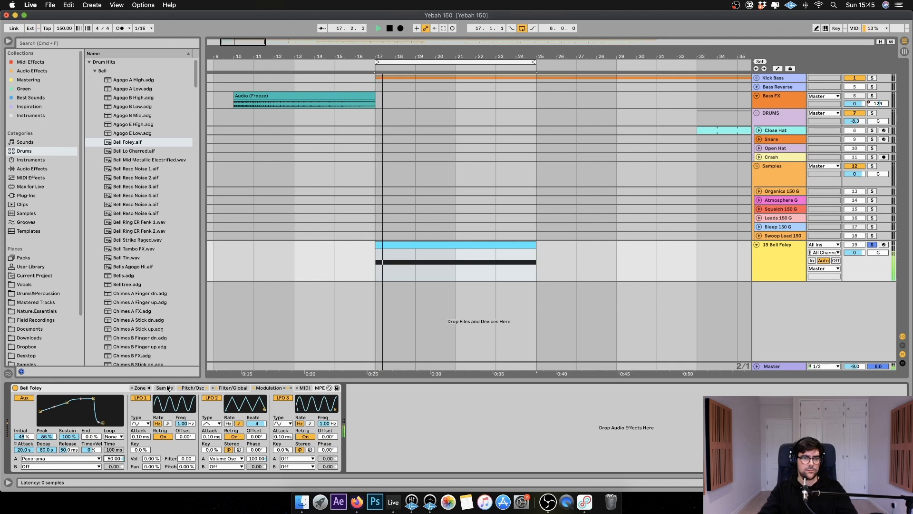
- Sweep the Sampler's filter frequency by ear during playback, settling it at 2.20 kHz
{"action": "left_click", "coordinate": [192, 389]}
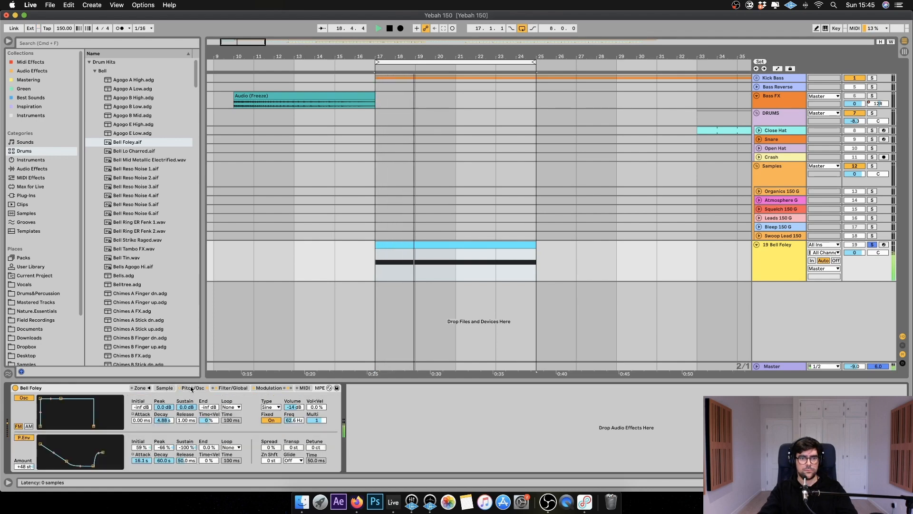
{"action": "key", "text": "space"}
{"action": "left_click", "coordinate": [235, 388]}
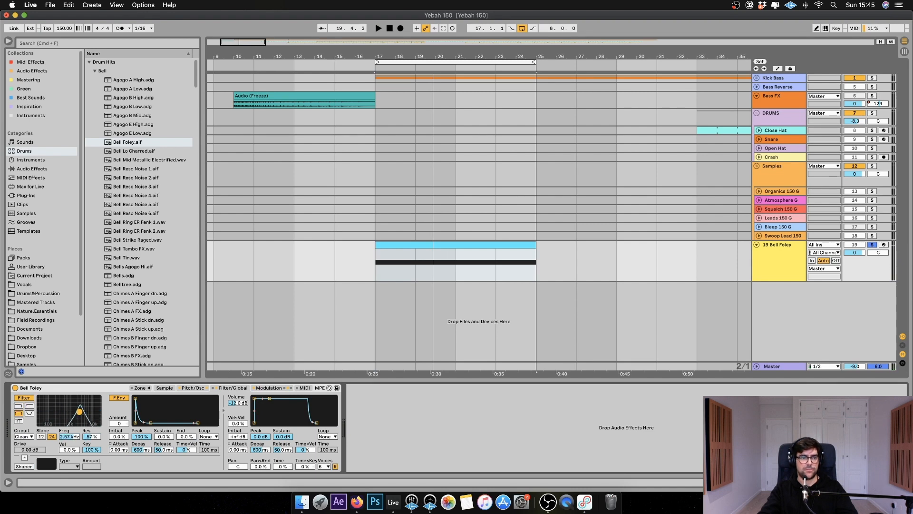
{"action": "key", "text": "space"}
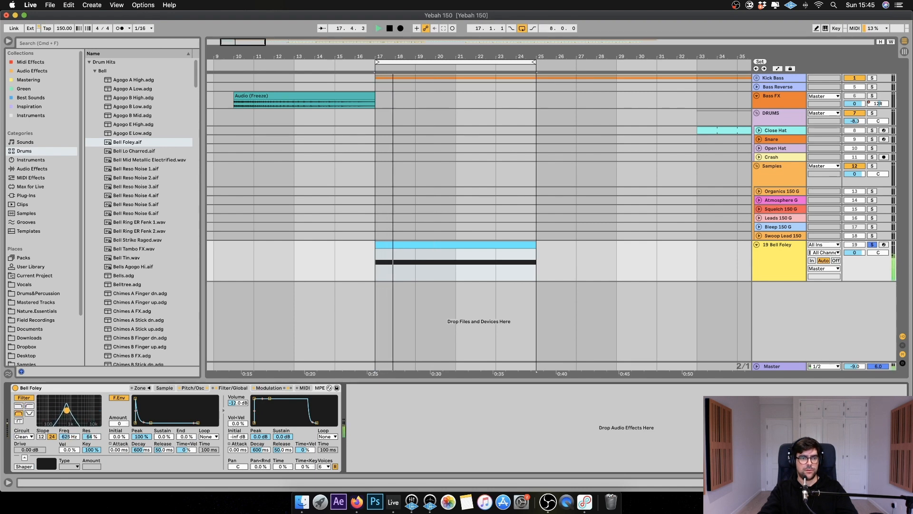
{"action": "key", "text": "space"}
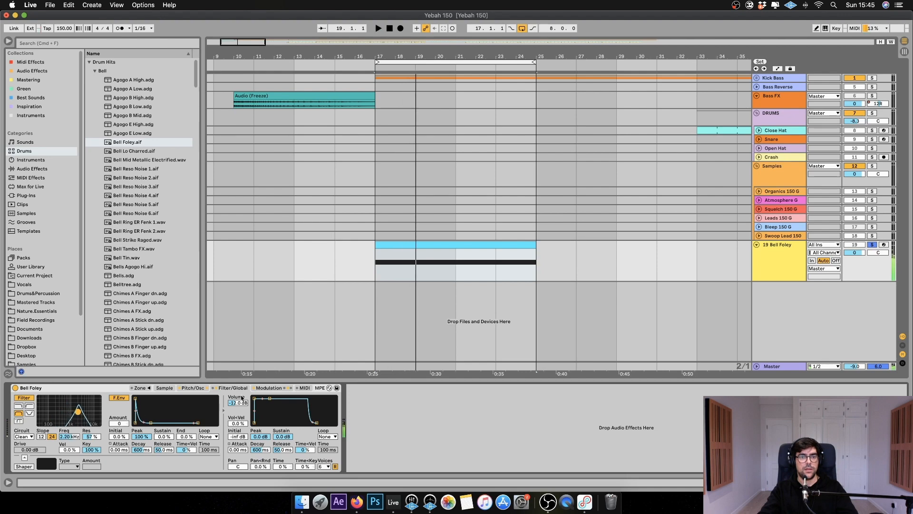
- Assign destination A of LFO 3 to Filter Freq at an amount of 52.74 and slow its frequency to 0.13 Hz
{"action": "left_click", "coordinate": [269, 388]}
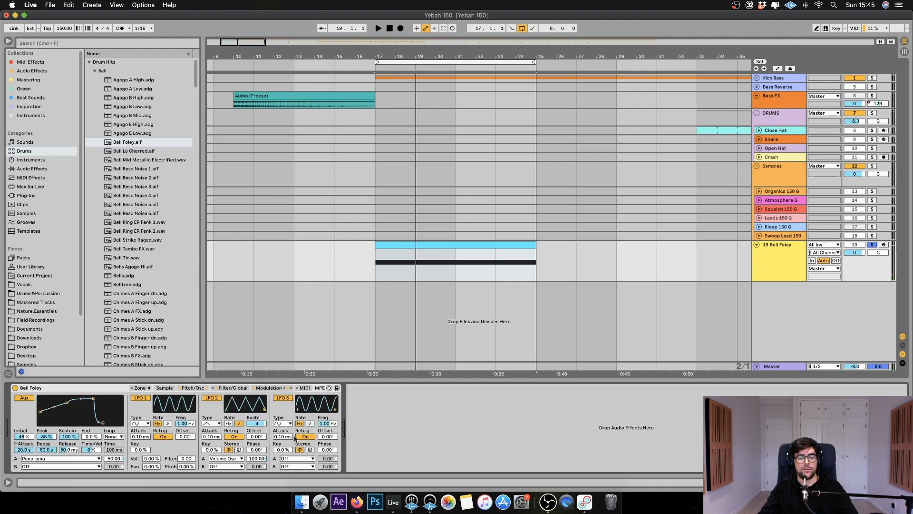
{"action": "left_click", "coordinate": [310, 458]}
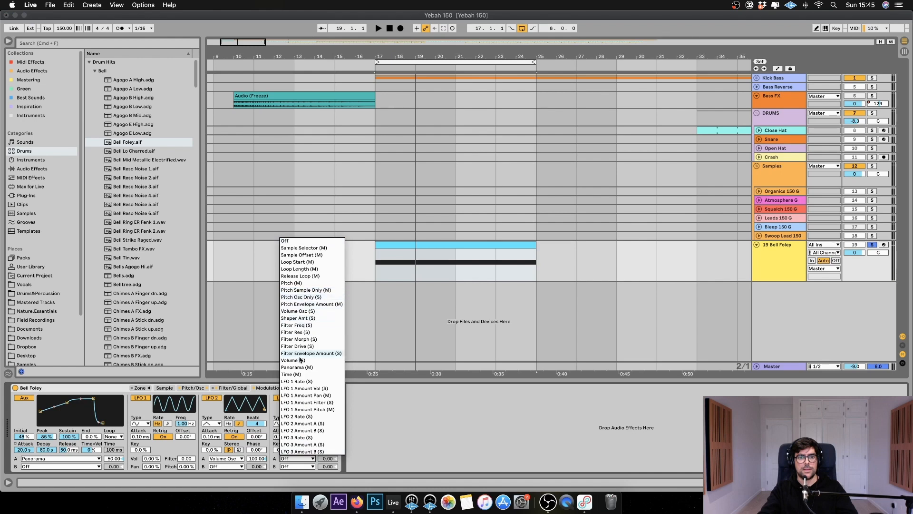
{"action": "left_click", "coordinate": [296, 326]}
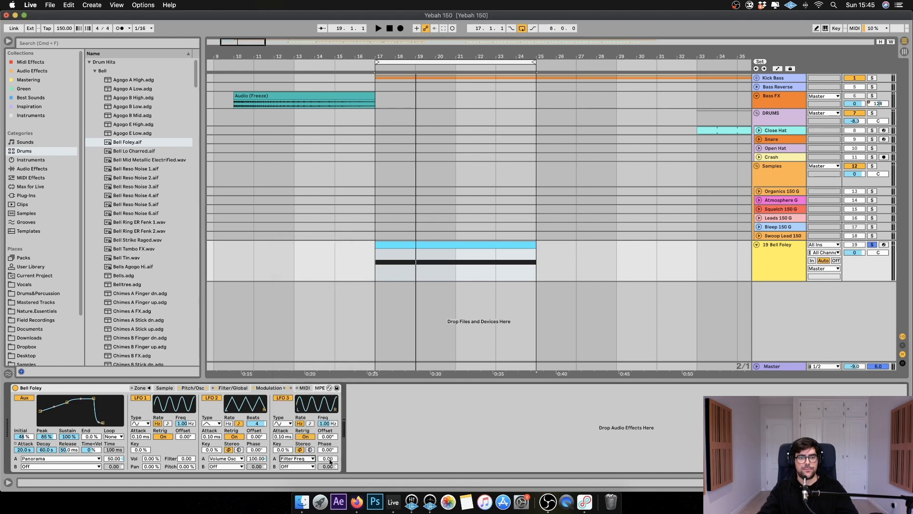
{"action": "key", "text": "space"}
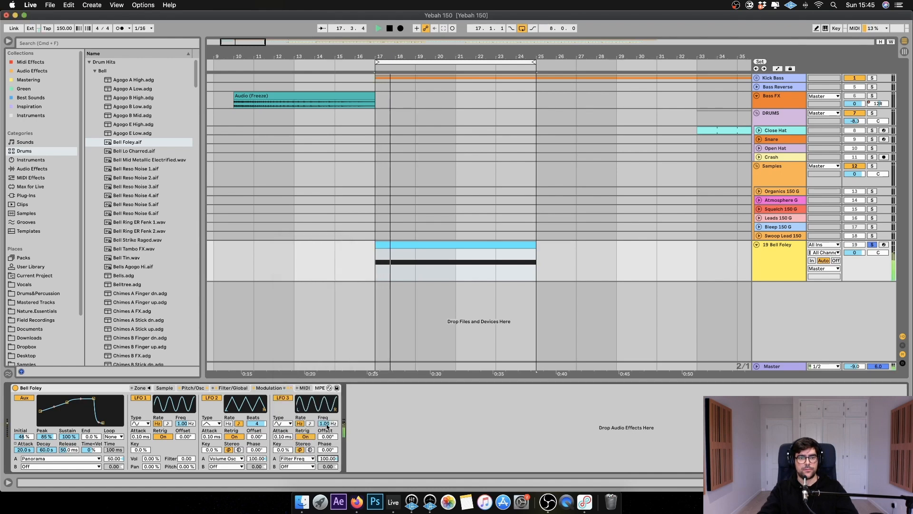
{"action": "left_click_drag", "start_coordinate": [327, 424], "coordinate": [327, 482]}
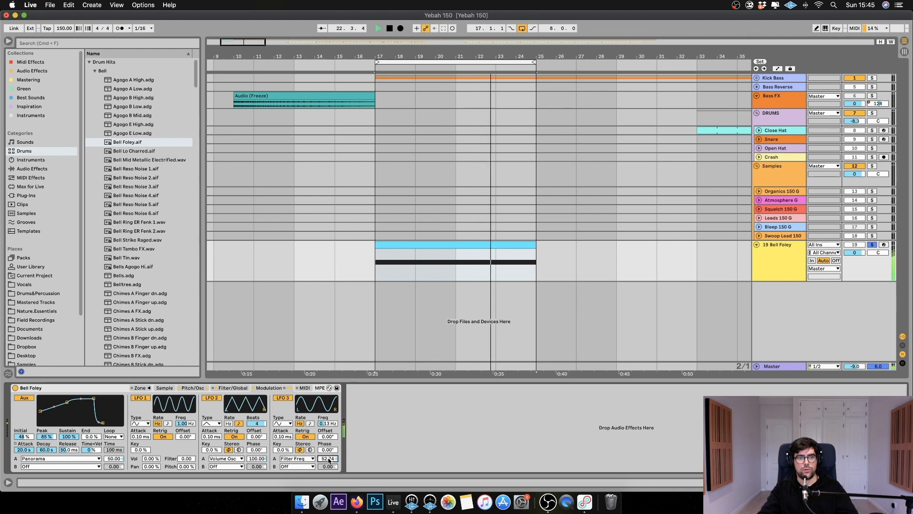
{"action": "key", "text": "space"}
- Add the Delay and Hybrid Reverb audio effects after the Sampler on the Bell Foley track
{"action": "left_click", "coordinate": [27, 170]}
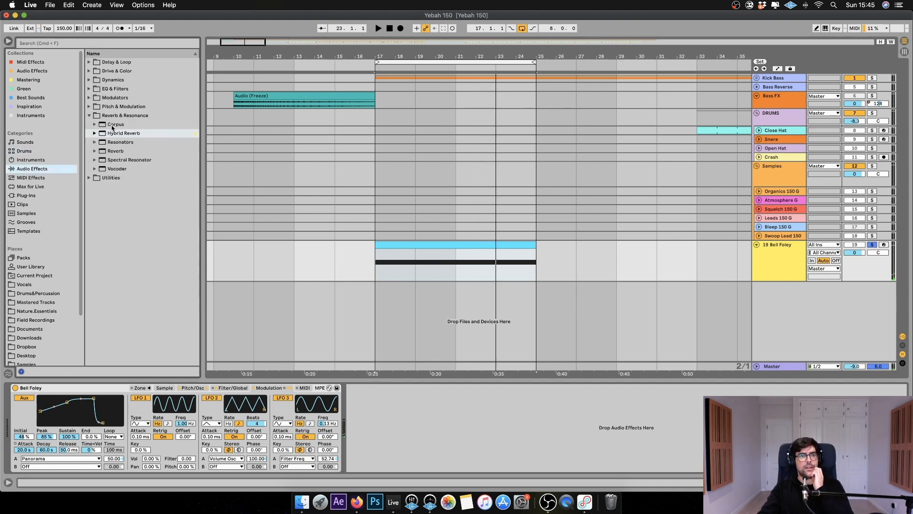
{"action": "left_click", "coordinate": [90, 62]}
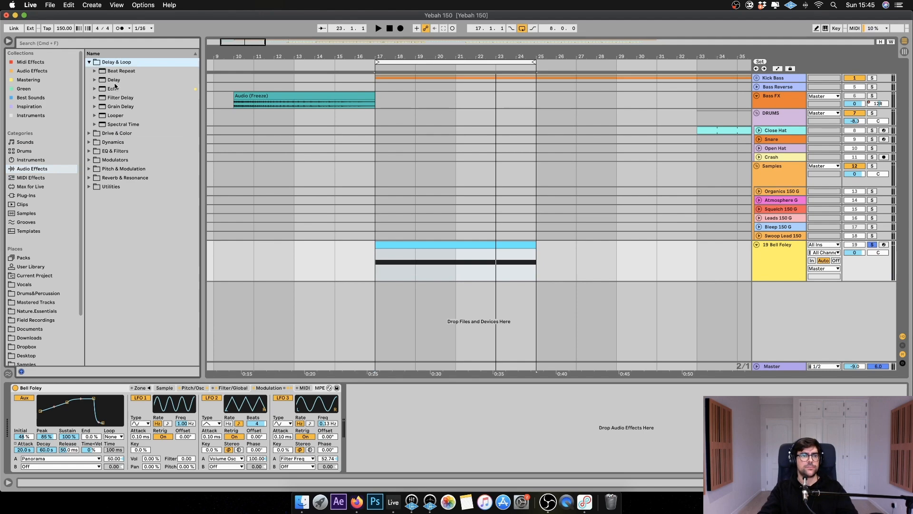
{"action": "double_click", "coordinate": [114, 80]}
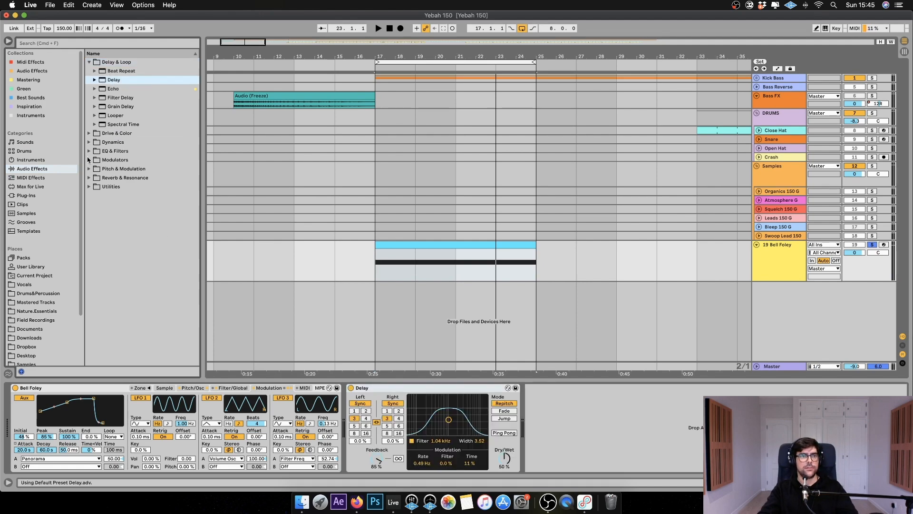
{"action": "left_click", "coordinate": [89, 179]}
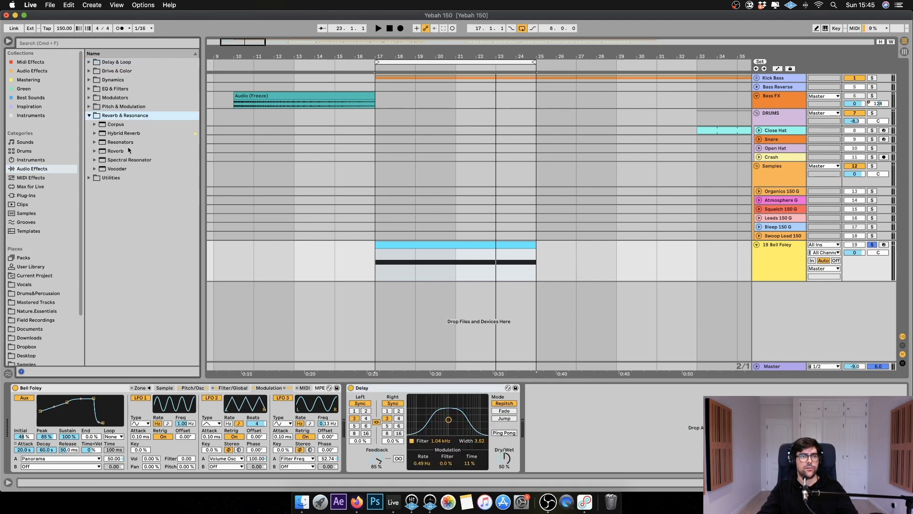
{"action": "left_click_drag", "start_coordinate": [123, 133], "coordinate": [535, 431]}
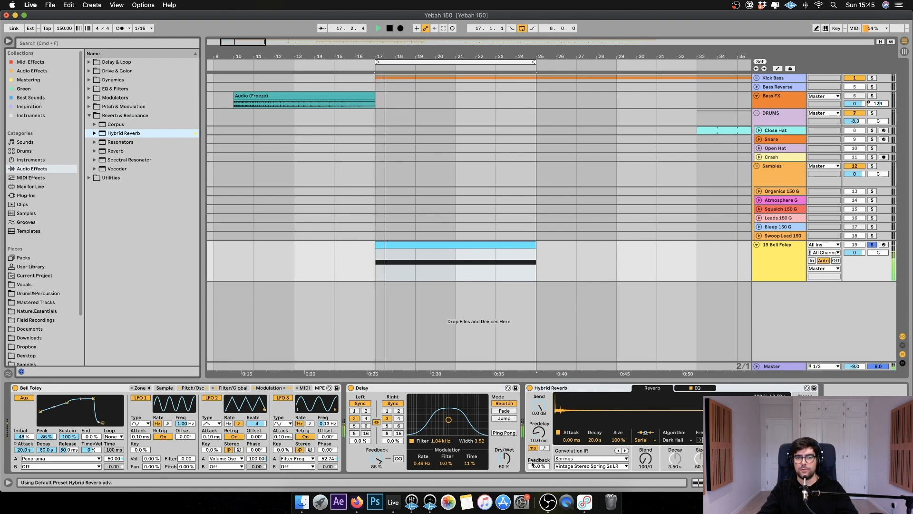
- Lower the Delay's feedback to 72% during playback and take the Bell Foley track out of solo
{"action": "left_click_drag", "start_coordinate": [377, 464], "coordinate": [377, 474]}
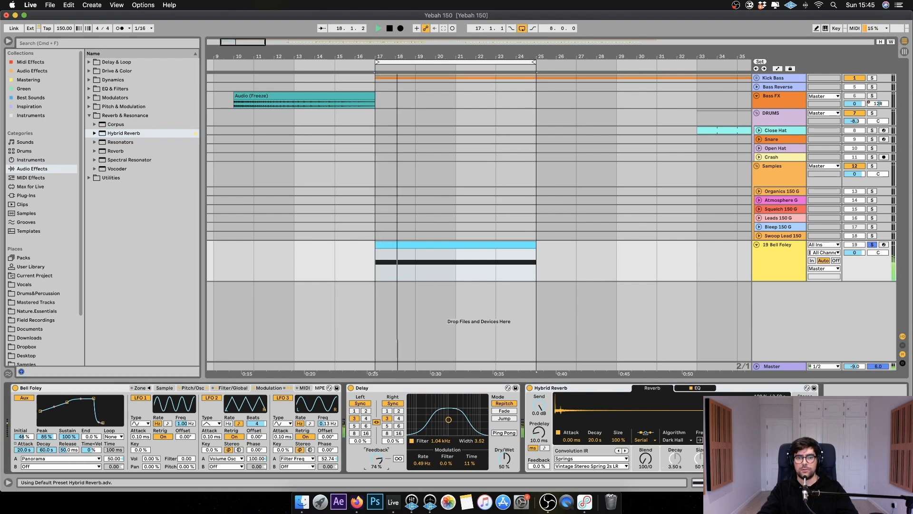
{"action": "left_click", "coordinate": [873, 245]}
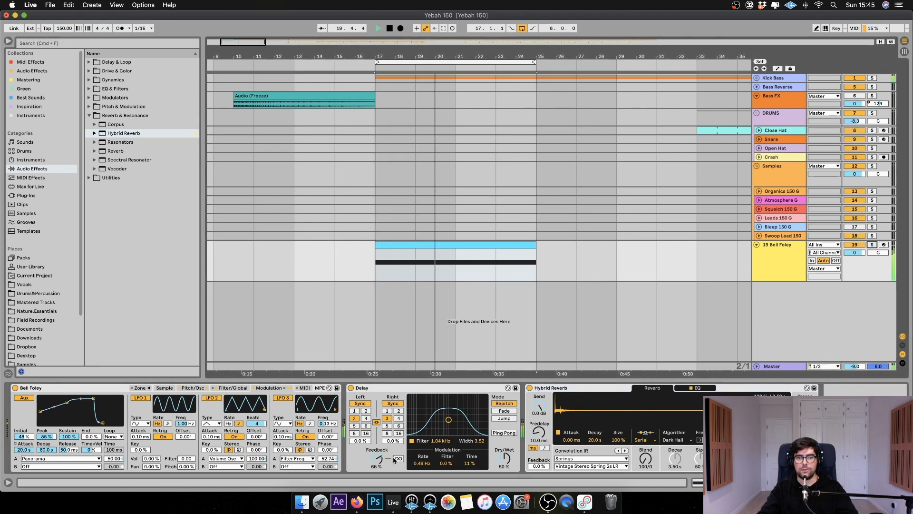
{"action": "left_click_drag", "start_coordinate": [377, 459], "coordinate": [377, 457]}
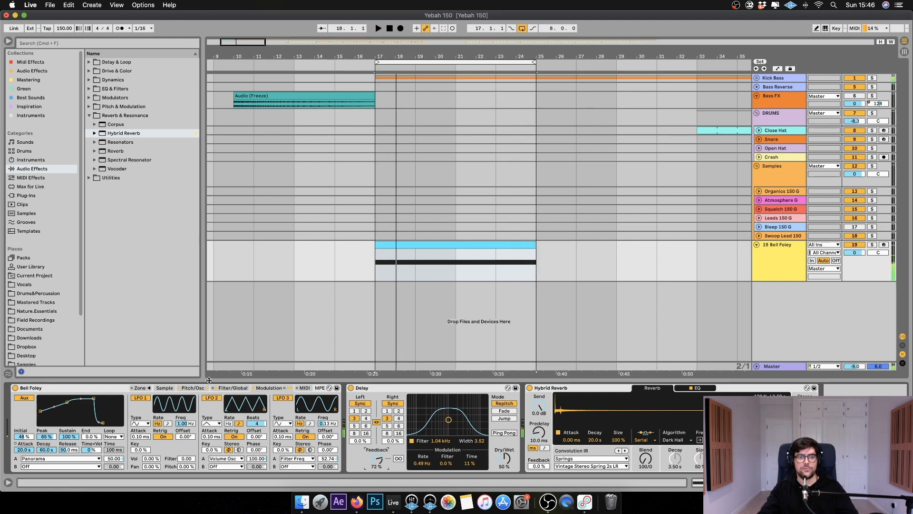
- Flatten the pitch envelope by ear to -19% initial, 8.5% peak, -25% sustain and a 6.86 s attack
{"action": "left_click", "coordinate": [193, 388]}
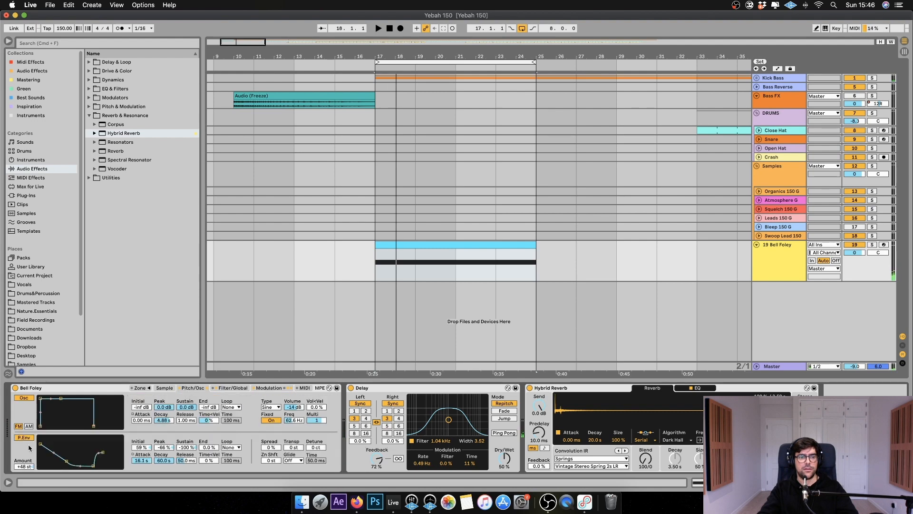
{"action": "key", "text": "space"}
{"action": "left_click_drag", "start_coordinate": [41, 447], "coordinate": [64, 451]}
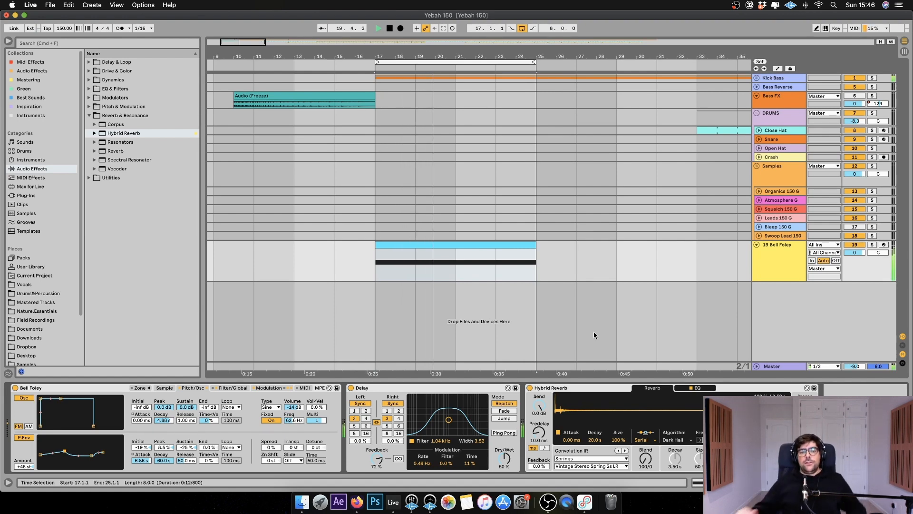
{"action": "key", "text": "space"}
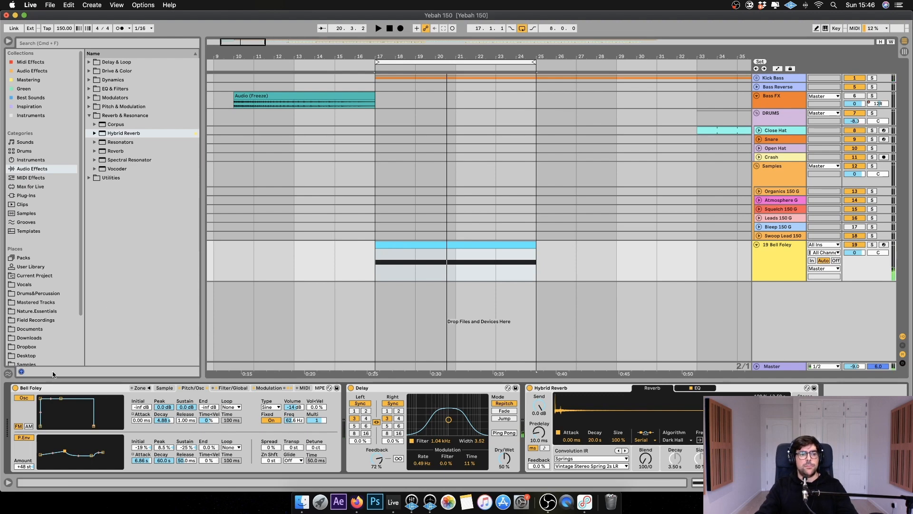
- Find and preview Wood Alien.aif in the Wood folder of the Drum Hits library
{"action": "left_click", "coordinate": [23, 160]}
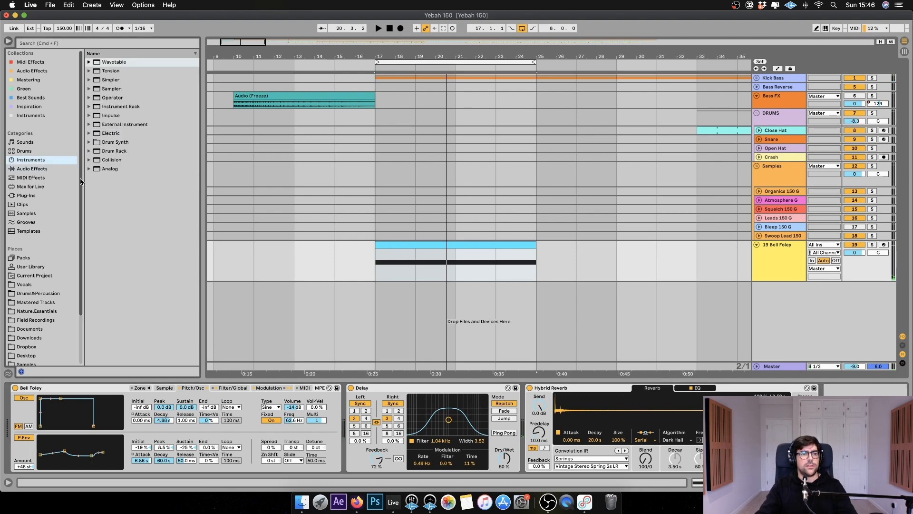
{"action": "left_click", "coordinate": [31, 178]}
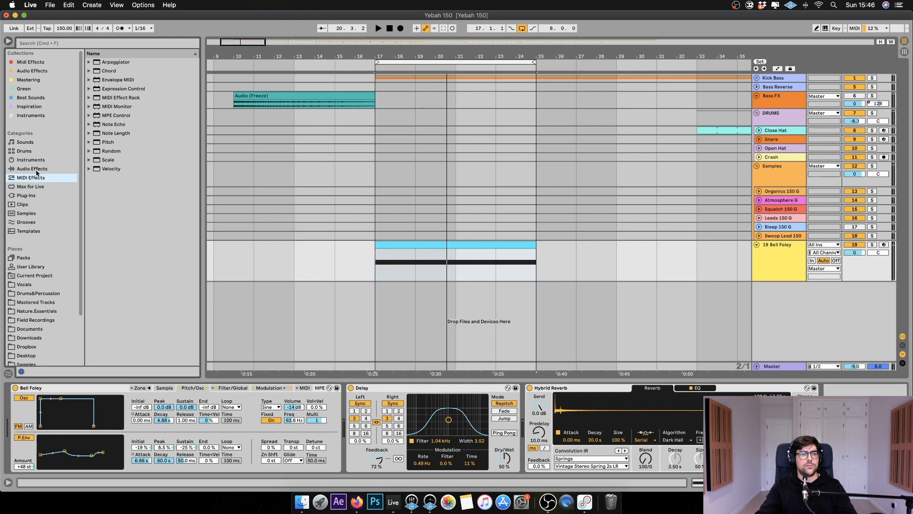
{"action": "left_click", "coordinate": [26, 152]}
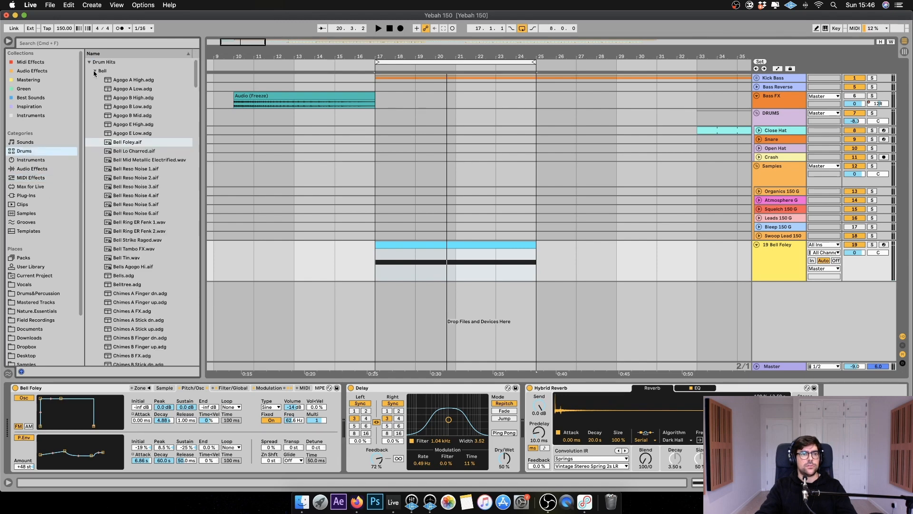
{"action": "left_click", "coordinate": [94, 72]}
{"action": "scroll", "coordinate": [108, 204], "scroll_direction": "down", "scroll_amount": 1}
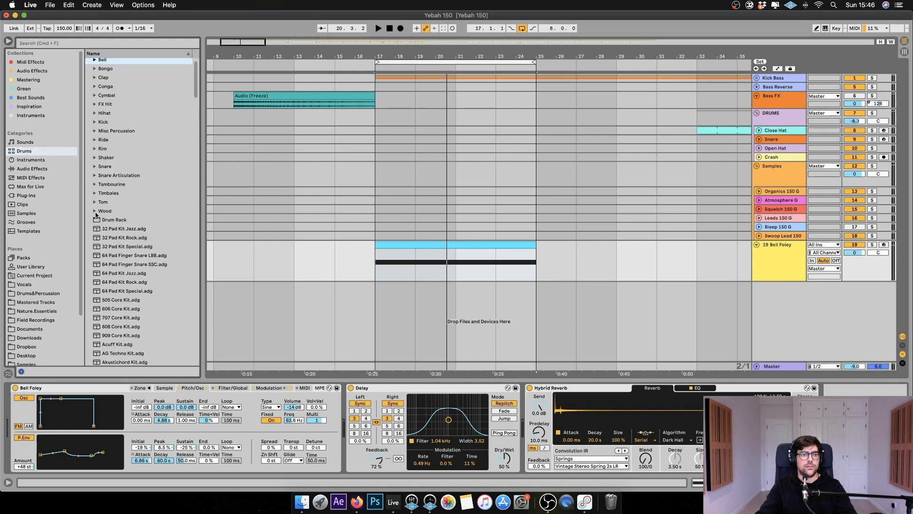
{"action": "left_click", "coordinate": [95, 210]}
{"action": "scroll", "coordinate": [109, 248], "scroll_direction": "down", "scroll_amount": 10}
{"action": "left_click", "coordinate": [124, 279]}
{"action": "scroll", "coordinate": [128, 284], "scroll_direction": "down", "scroll_amount": 2}
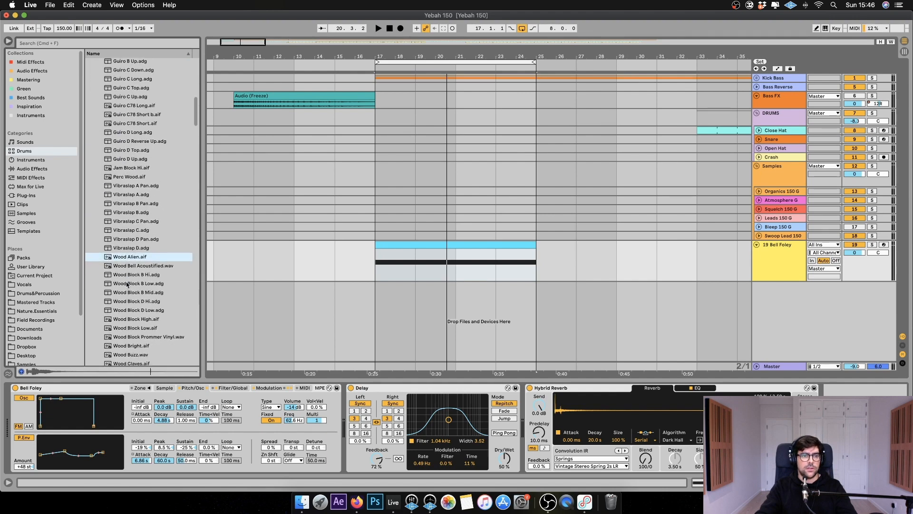
- Replace Sampler's sample with Wood Alien.aif and shorten it to a loop end of 88 and a sample end of 399
{"action": "left_click", "coordinate": [165, 388]}
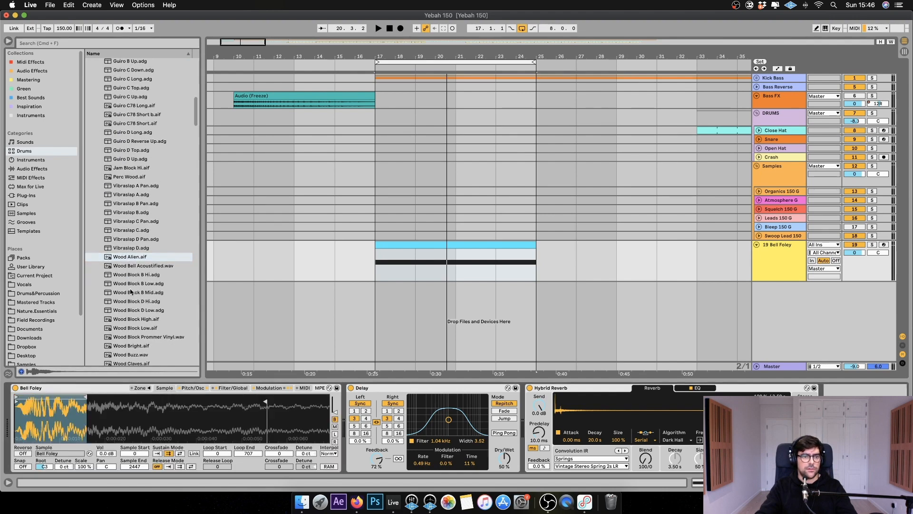
{"action": "left_click_drag", "start_coordinate": [119, 260], "coordinate": [70, 407]}
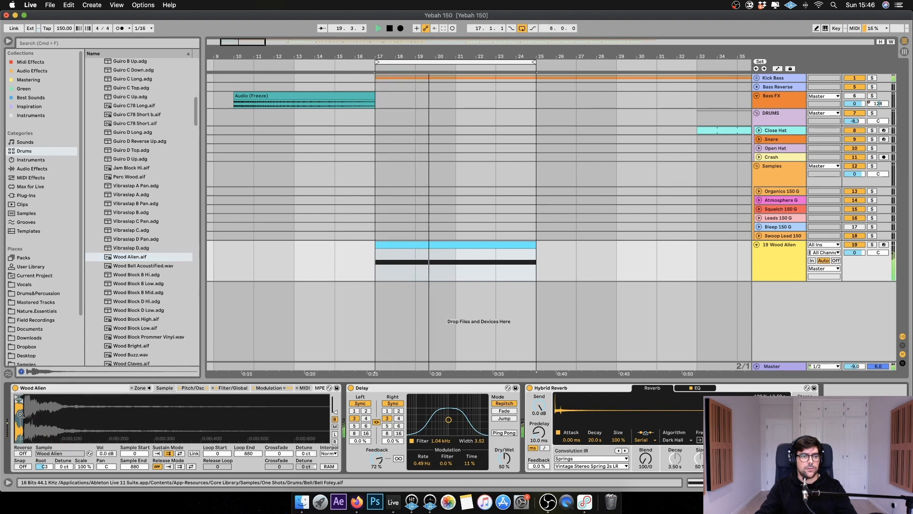
{"action": "left_click_drag", "start_coordinate": [21, 404], "coordinate": [63, 404]}
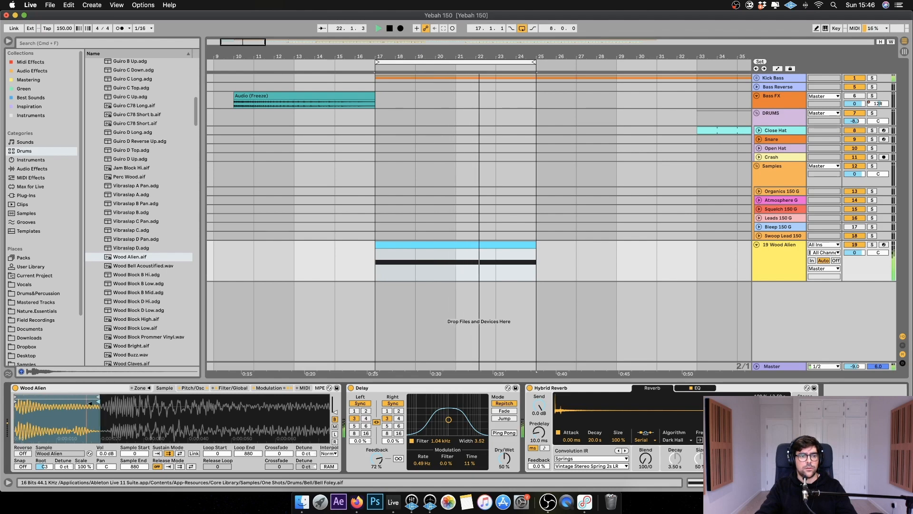
{"action": "left_click_drag", "start_coordinate": [97, 400], "coordinate": [16, 403]}
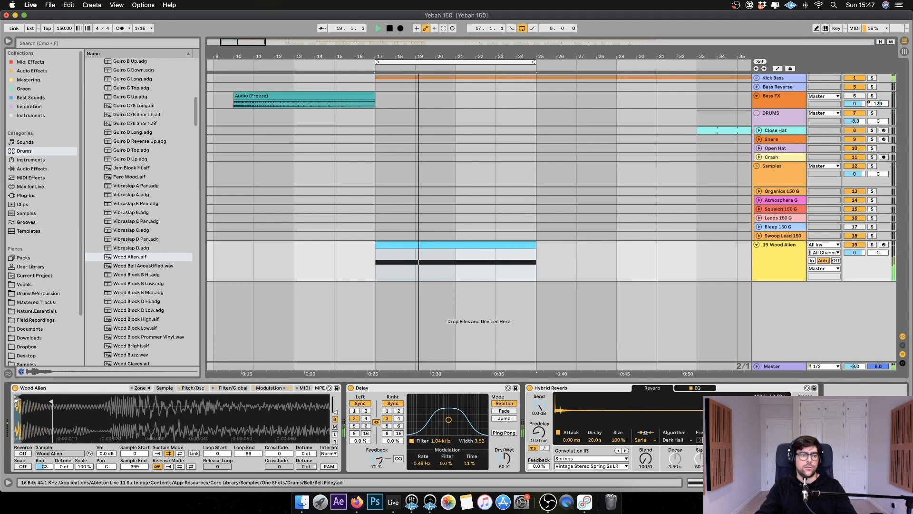
- Raise the oscillator's fixed frequency to 649 Hz and set the pitch envelope to a -19% peak with a 10.5 s attack
{"action": "left_click", "coordinate": [194, 388]}
{"action": "mouse_move", "coordinate": [294, 407]}
{"action": "left_mouse_down"}
{"action": "mouse_move", "coordinate": [295, 419]}
{"action": "mouse_move", "coordinate": [295, 399]}
{"action": "mouse_move", "coordinate": [295, 426]}
{"action": "mouse_move", "coordinate": [294, 413]}
{"action": "left_mouse_up"}
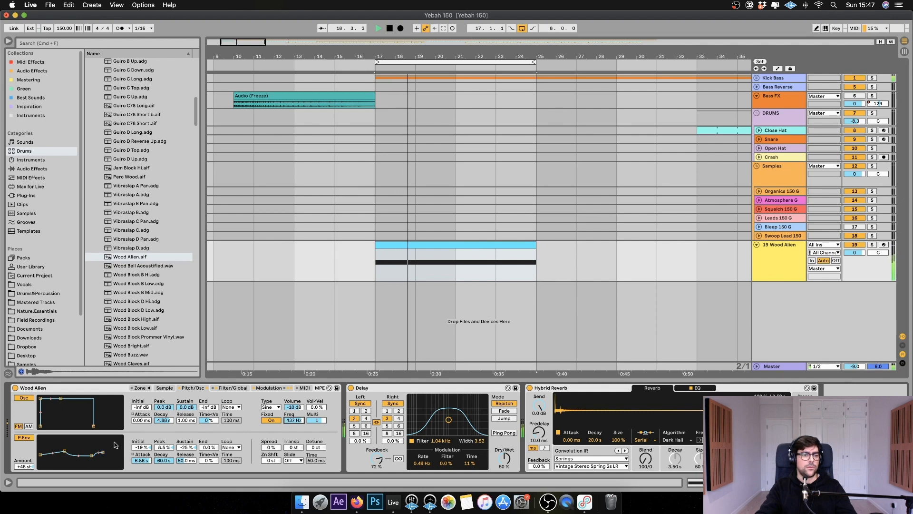
{"action": "left_click_drag", "start_coordinate": [65, 452], "coordinate": [66, 455]}
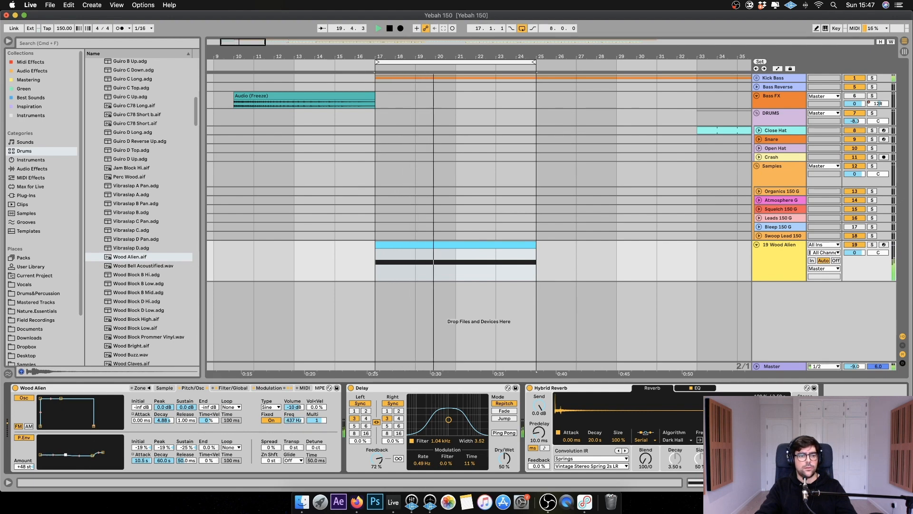
{"action": "left_click_drag", "start_coordinate": [294, 420], "coordinate": [294, 412]}
- Set Sampler's filter frequency to 771 Hz with 52% resonance and turn off the filter envelope
{"action": "left_click", "coordinate": [233, 388]}
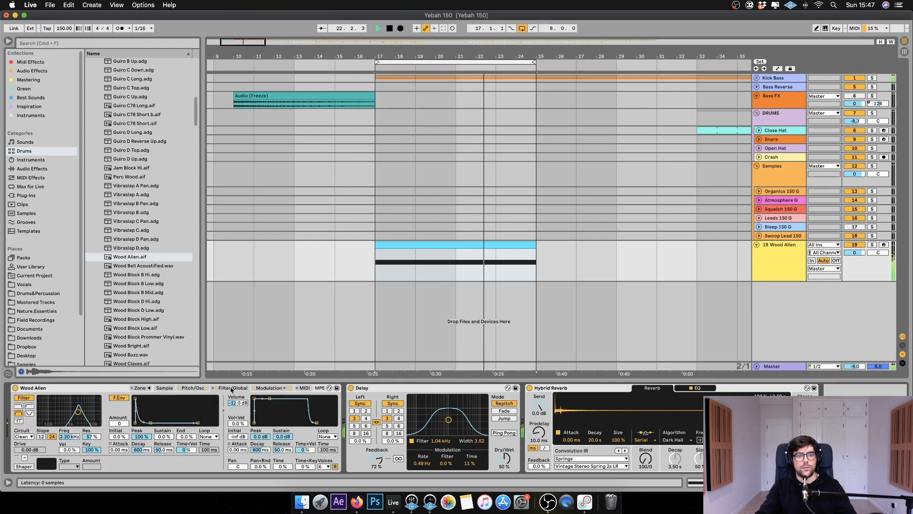
{"action": "left_click_drag", "start_coordinate": [69, 412], "coordinate": [69, 412]}
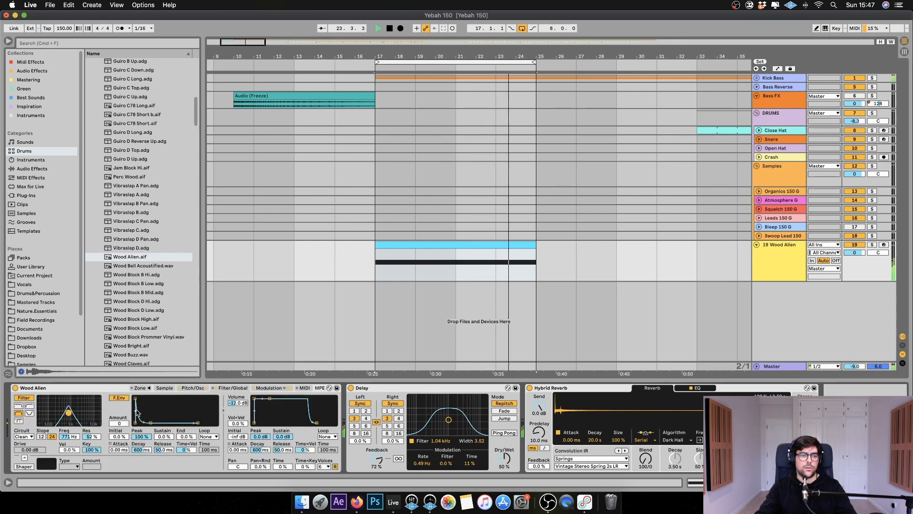
{"action": "left_click", "coordinate": [119, 398]}
- Raise the Delay's feedback to 77% and set the pitch envelope's peak to -12% with a longer attack
{"action": "left_click_drag", "start_coordinate": [379, 460], "coordinate": [379, 457]}
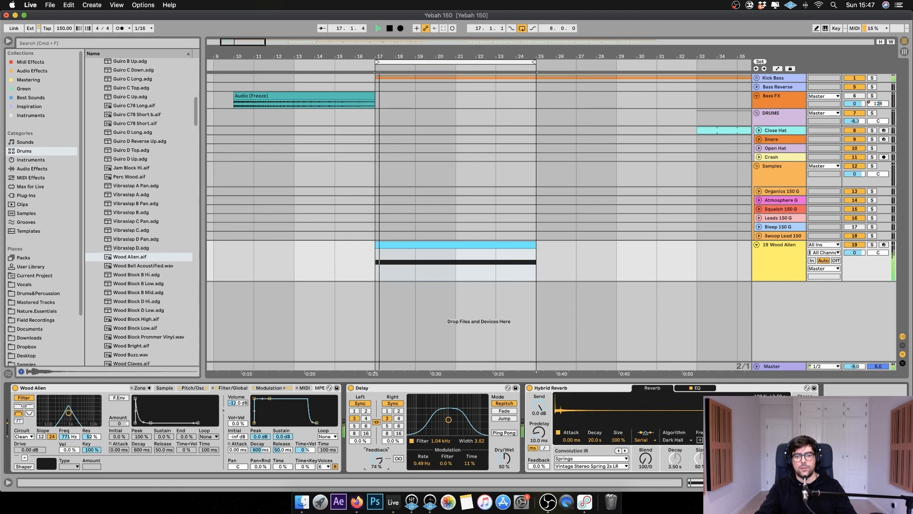
{"action": "left_click", "coordinate": [198, 388]}
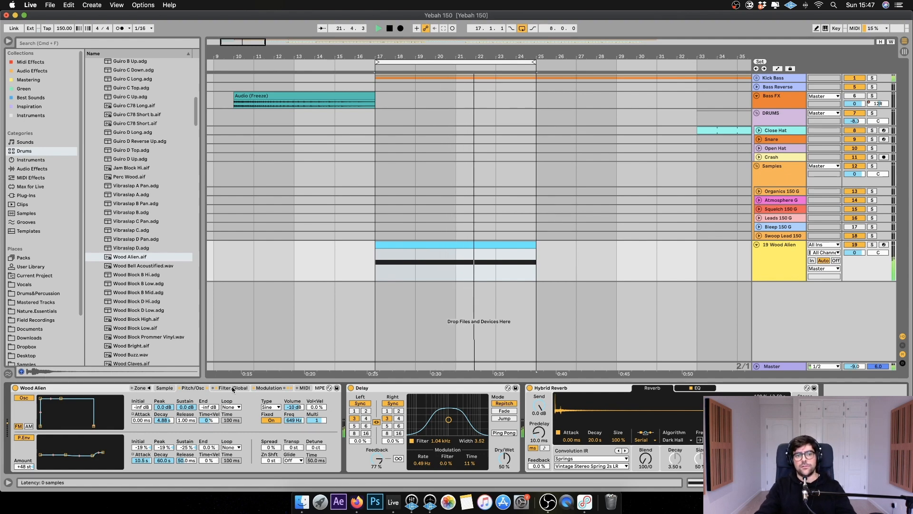
{"action": "left_click", "coordinate": [271, 388]}
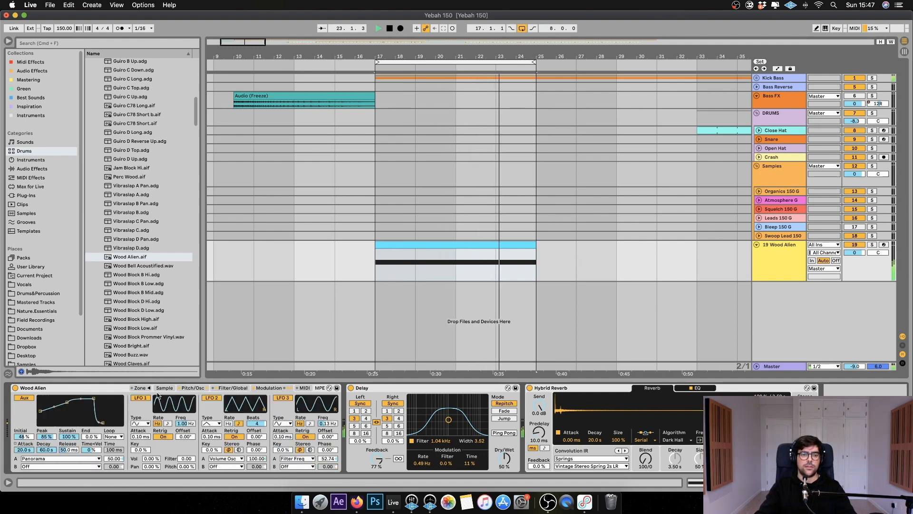
{"action": "left_click", "coordinate": [192, 388]}
{"action": "left_click_drag", "start_coordinate": [69, 458], "coordinate": [66, 454]}
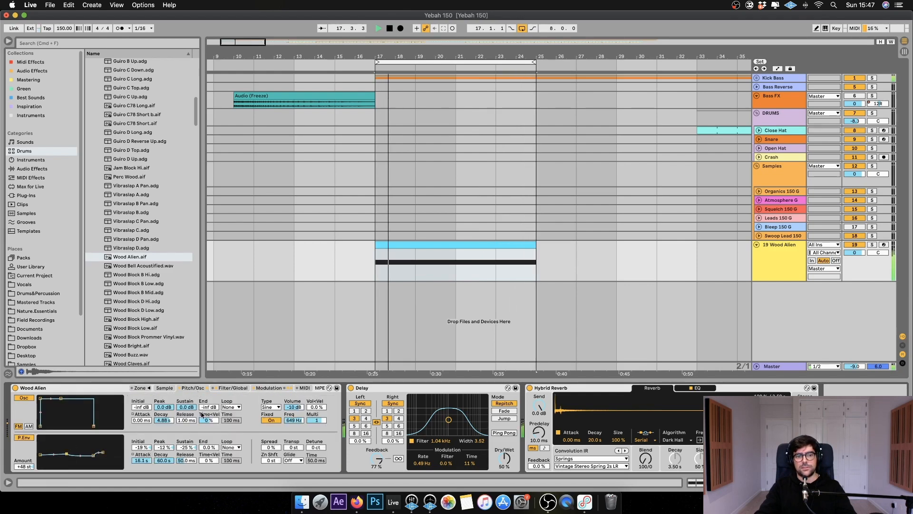
- Extend the sample's loop end to 2115 and make LFO 1 modulate the filter by 24.0 at 0.06 Hz
{"action": "left_click", "coordinate": [165, 388]}
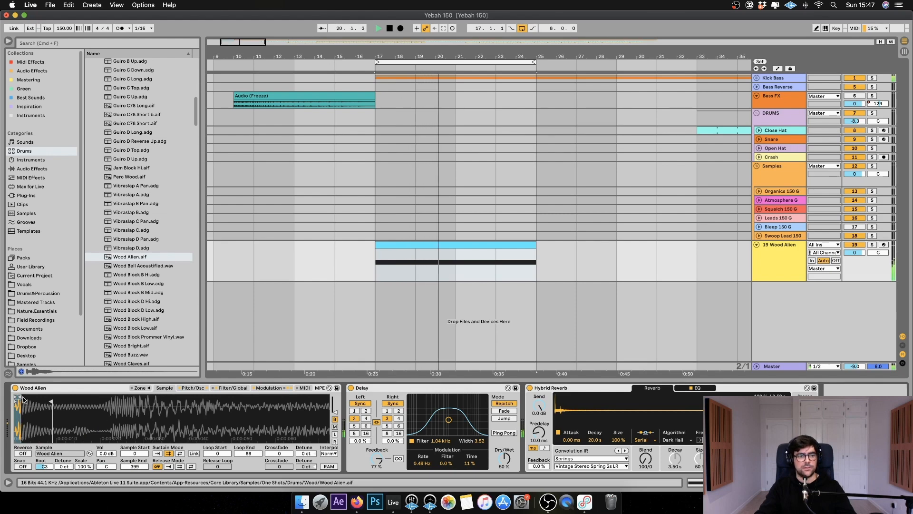
{"action": "mouse_move", "coordinate": [17, 397]}
{"action": "left_mouse_down"}
{"action": "mouse_move", "coordinate": [195, 401]}
{"action": "mouse_move", "coordinate": [21, 395]}
{"action": "mouse_move", "coordinate": [122, 402]}
{"action": "mouse_move", "coordinate": [21, 407]}
{"action": "mouse_move", "coordinate": [142, 406]}
{"action": "mouse_move", "coordinate": [43, 406]}
{"action": "mouse_move", "coordinate": [109, 407]}
{"action": "left_mouse_up"}
{"action": "left_click", "coordinate": [260, 388]}
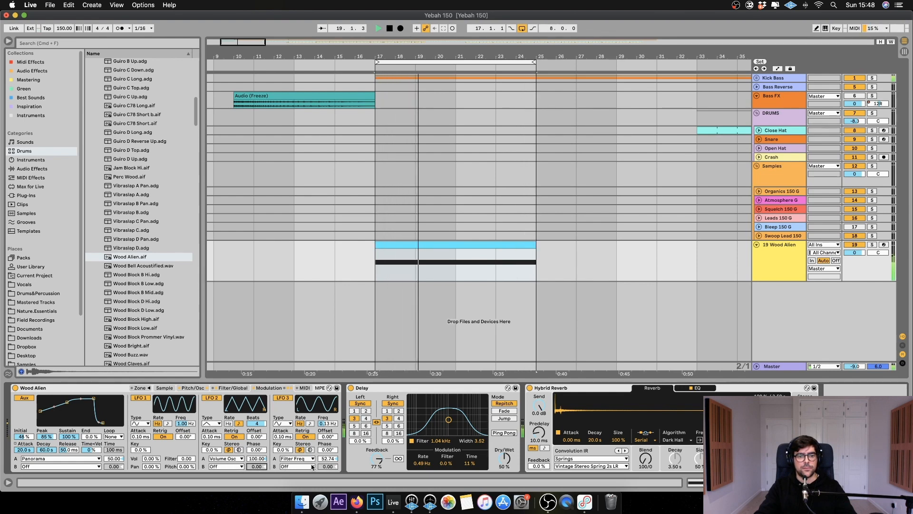
{"action": "mouse_move", "coordinate": [187, 461]}
{"action": "left_mouse_down"}
{"action": "mouse_move", "coordinate": [186, 413]}
{"action": "mouse_move", "coordinate": [188, 457]}
{"action": "left_mouse_up"}
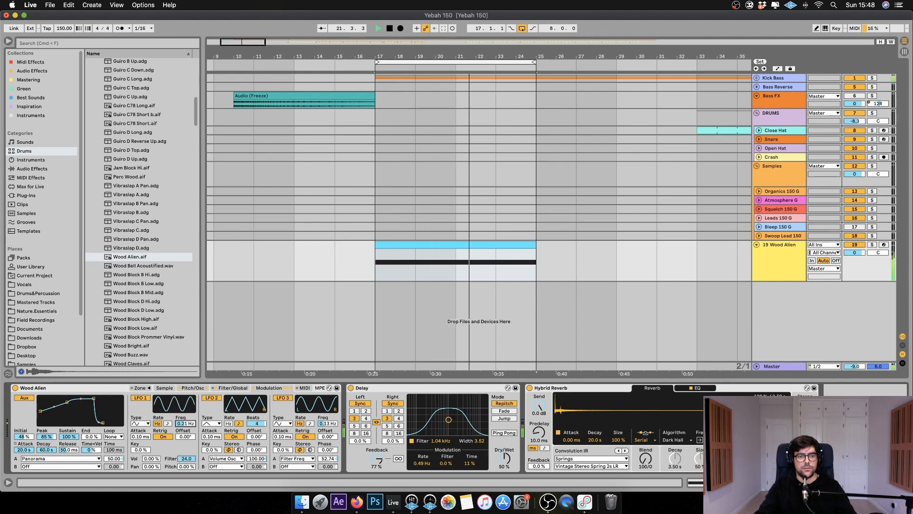
- Reassign destination A of LFO 3 to Loop Length at an amount of 100 and set its frequency to 0.33 Hz
{"action": "left_click", "coordinate": [296, 458]}
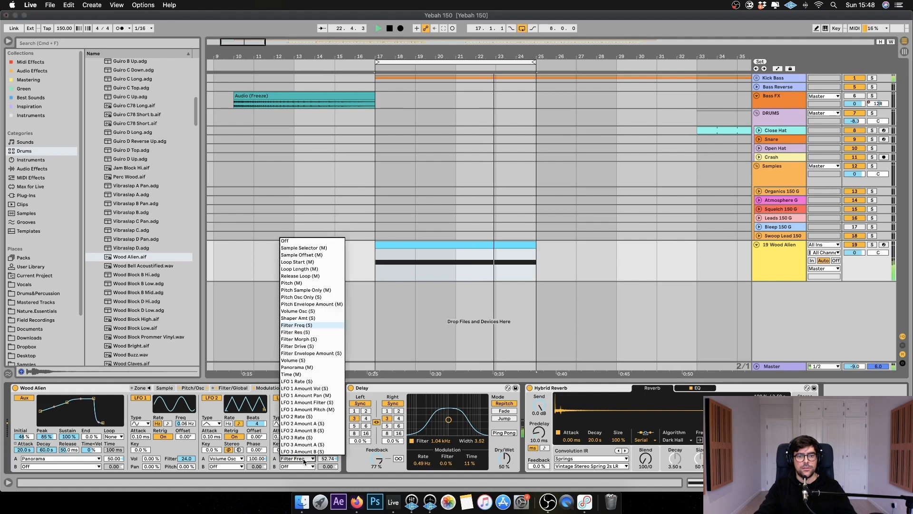
{"action": "left_click", "coordinate": [299, 269]}
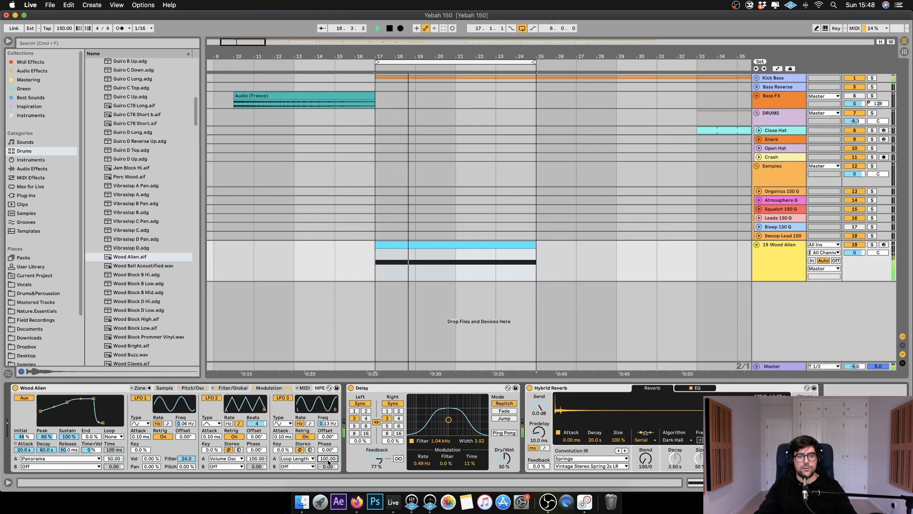
{"action": "left_click_drag", "start_coordinate": [325, 424], "coordinate": [325, 418]}
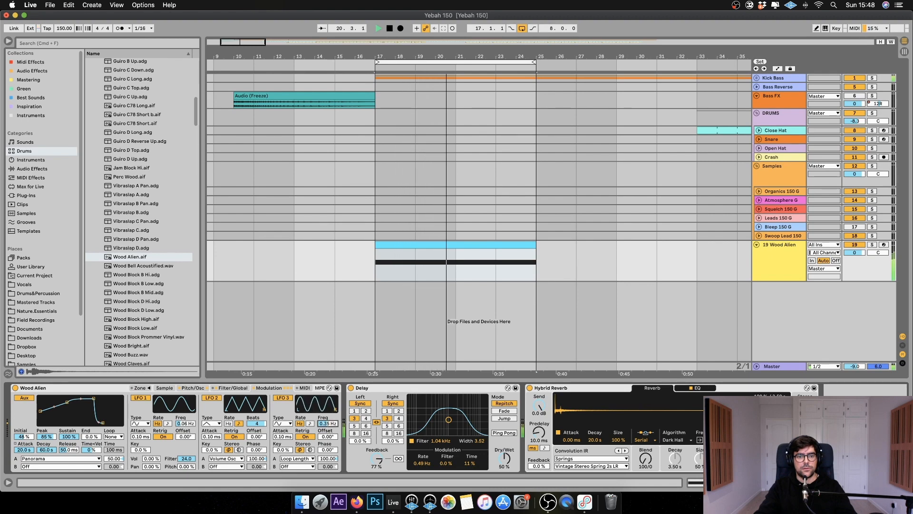
- Adjust the Wood Alien sample during playback to a sample end of 13845 and a loop end of 543, and stop playback
{"action": "left_click", "coordinate": [164, 388]}
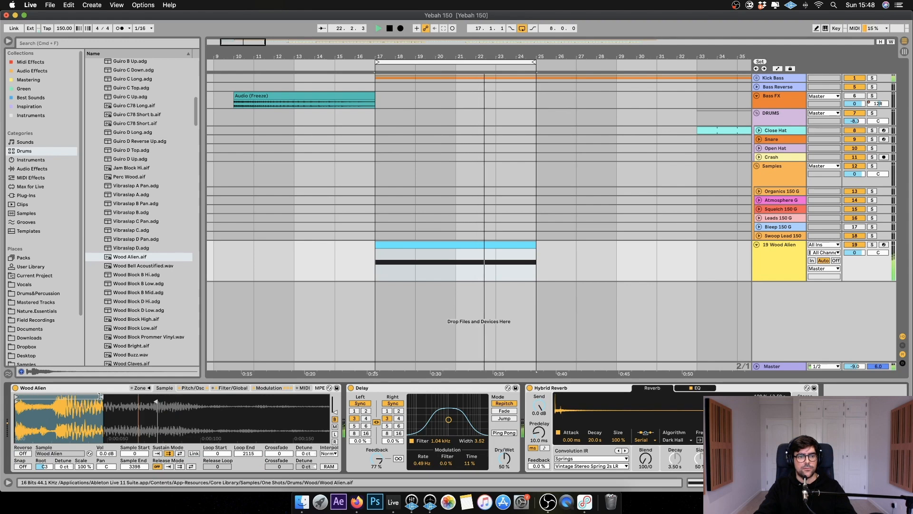
{"action": "left_click_drag", "start_coordinate": [102, 406], "coordinate": [27, 408]}
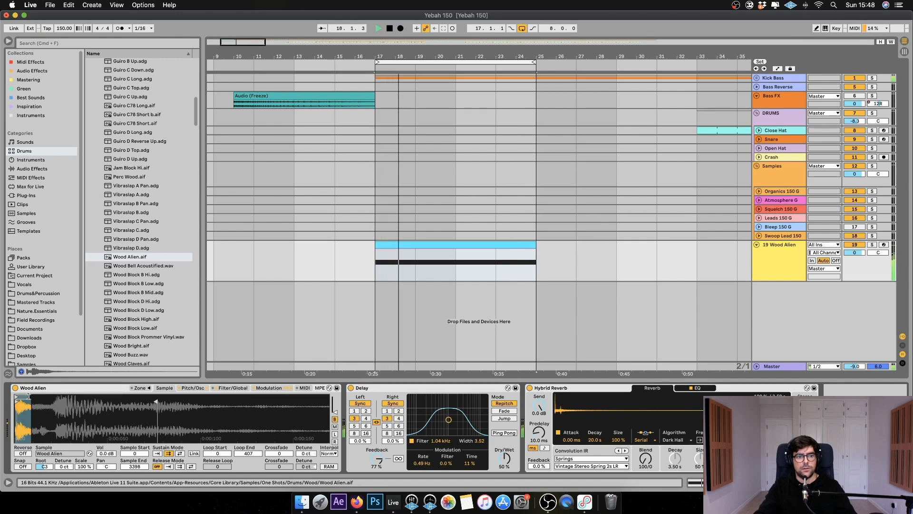
{"action": "left_click_drag", "start_coordinate": [29, 396], "coordinate": [66, 397]}
{"action": "left_click_drag", "start_coordinate": [156, 403], "coordinate": [333, 410]}
{"action": "left_click_drag", "start_coordinate": [228, 414], "coordinate": [228, 375]}
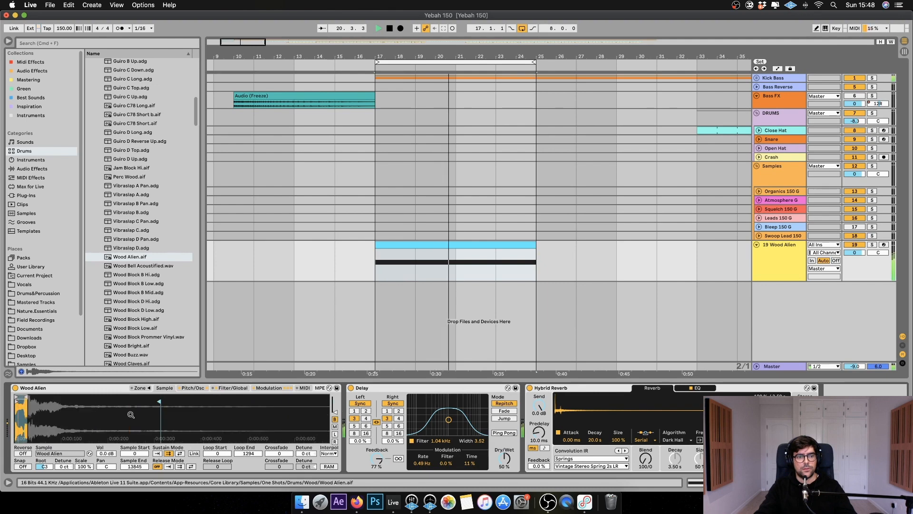
{"action": "left_click_drag", "start_coordinate": [23, 397], "coordinate": [37, 435]}
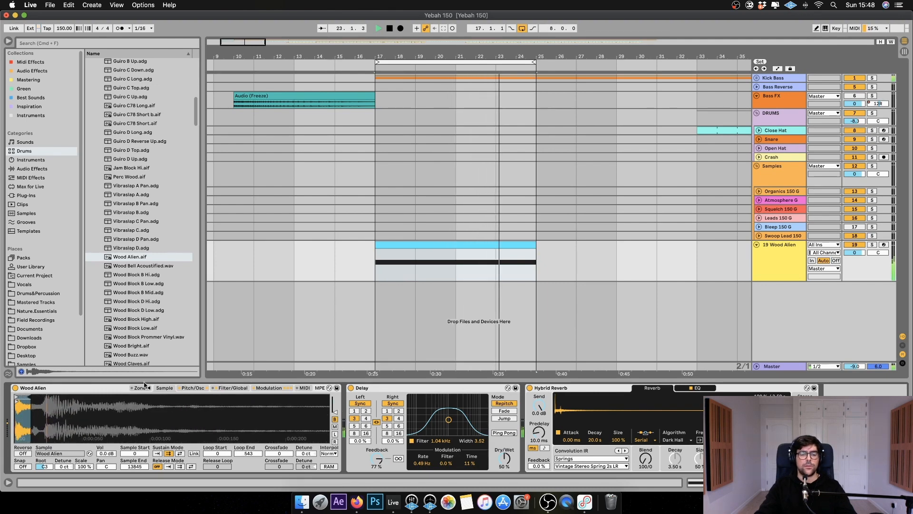
{"action": "key", "text": "space"}
- Reshape the pitch envelope during playback to 36% initial, -1.7% peak and a 20.0 s attack
{"action": "left_click", "coordinate": [194, 388]}
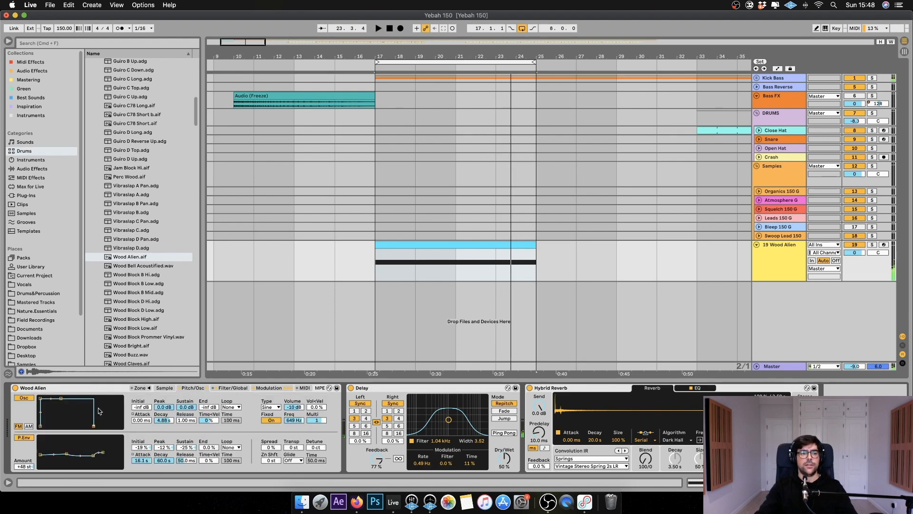
{"action": "key", "text": "space"}
{"action": "mouse_move", "coordinate": [66, 455]}
{"action": "left_mouse_down"}
{"action": "mouse_move", "coordinate": [65, 445]}
{"action": "mouse_move", "coordinate": [41, 449]}
{"action": "mouse_move", "coordinate": [67, 452]}
{"action": "left_mouse_up"}
{"action": "key", "text": "space"}
{"action": "key", "text": "space"}
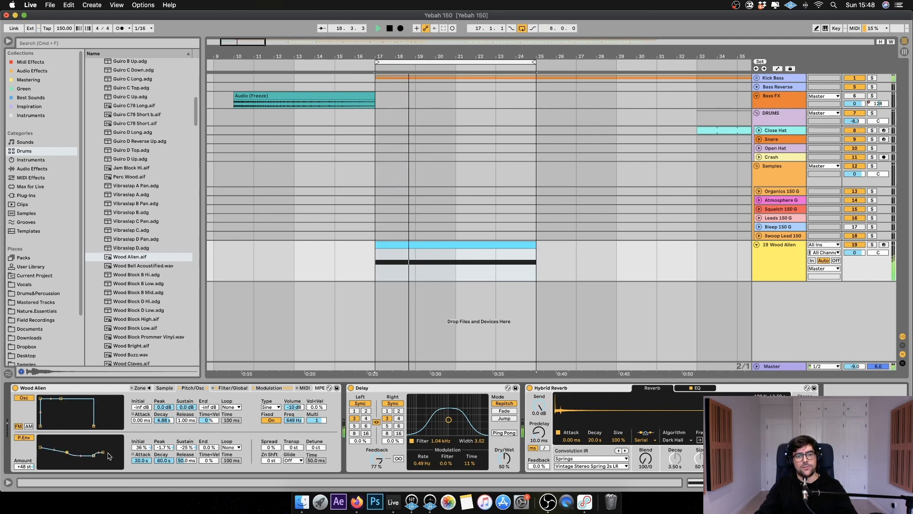
- Bypass the Delay and Hybrid Reverb effects and play the dry sound
{"action": "key", "text": "space"}
{"action": "left_click", "coordinate": [351, 388]}
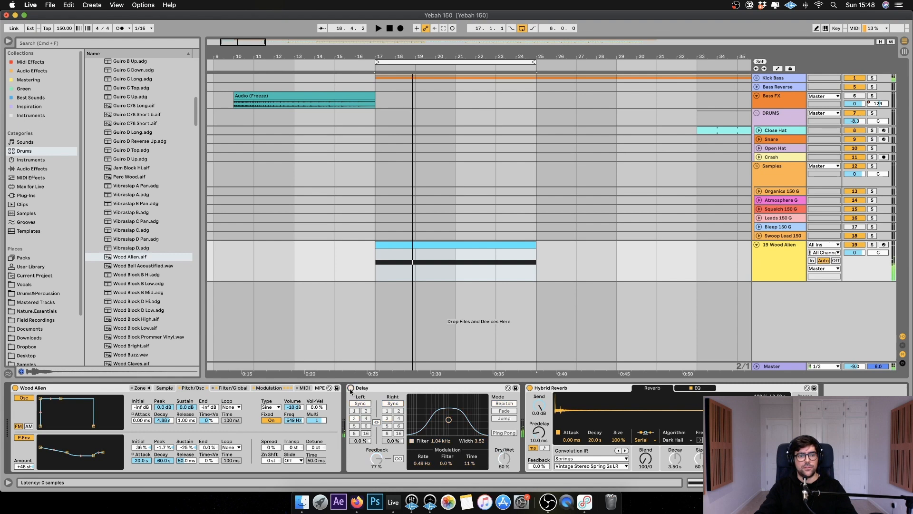
{"action": "left_click", "coordinate": [529, 388]}
{"action": "key", "text": "space"}
- Review Sampler's loop, modulation and oscillator settings, switch off the filter and listen to the dry sound
{"action": "left_click", "coordinate": [165, 388]}
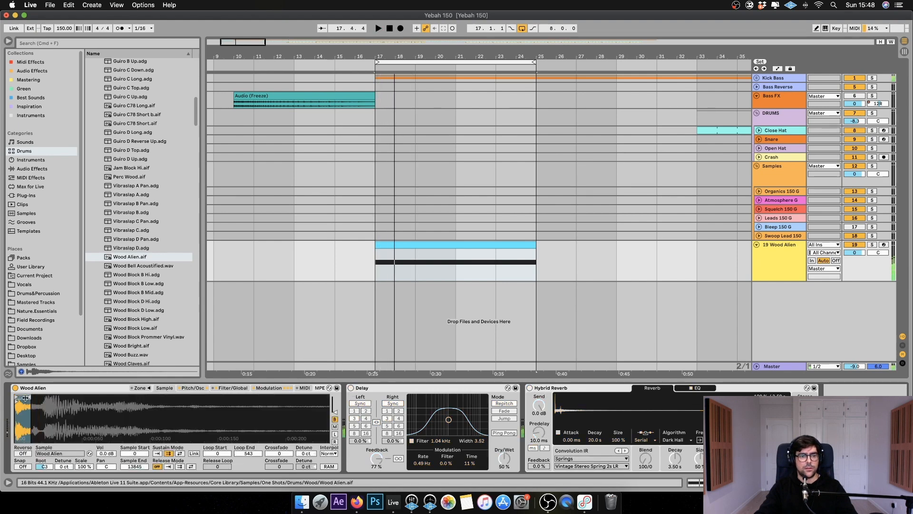
{"action": "left_click", "coordinate": [269, 387]}
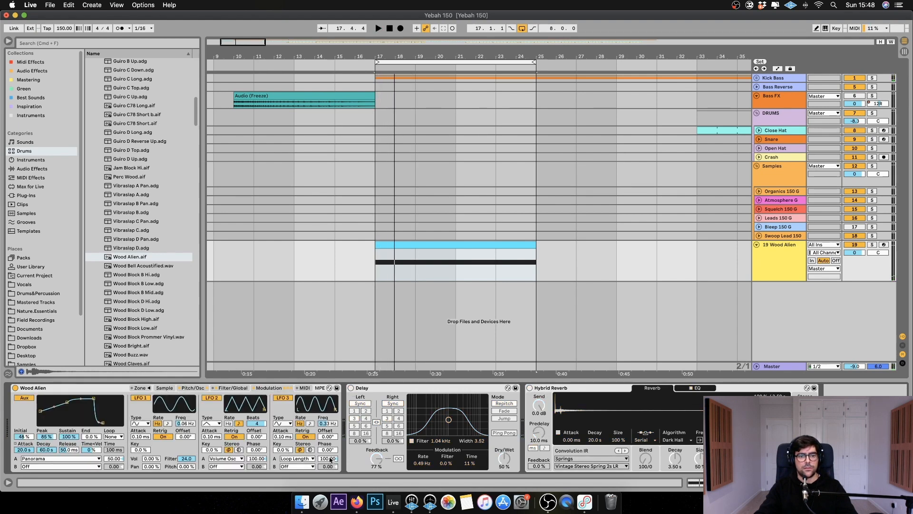
{"action": "key", "text": "space"}
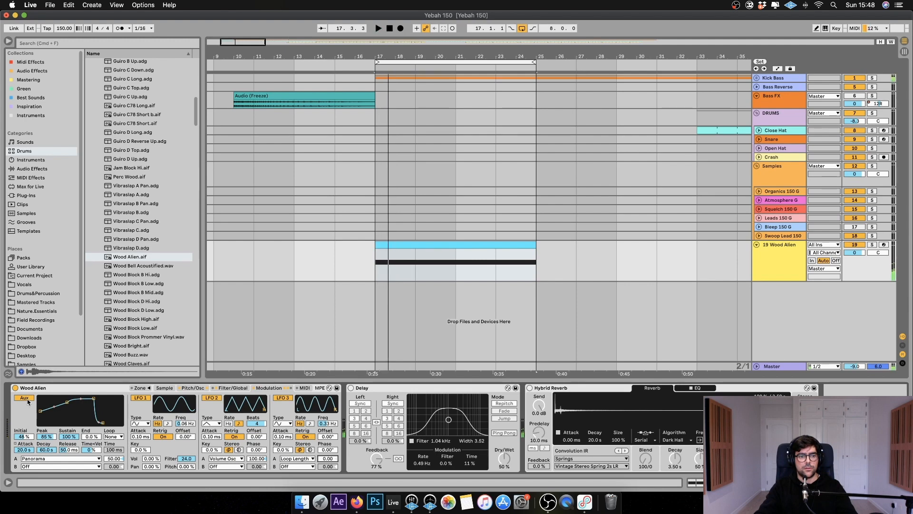
{"action": "left_click", "coordinate": [191, 388]}
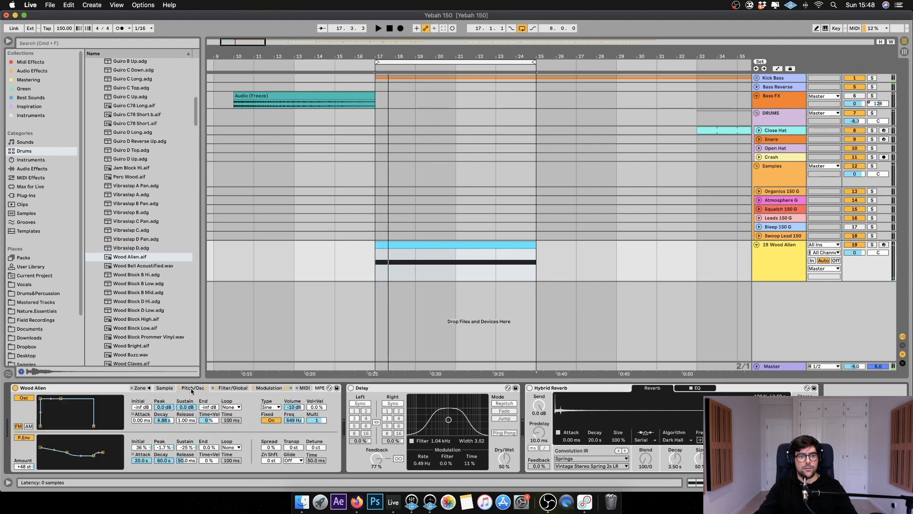
{"action": "left_click", "coordinate": [230, 388]}
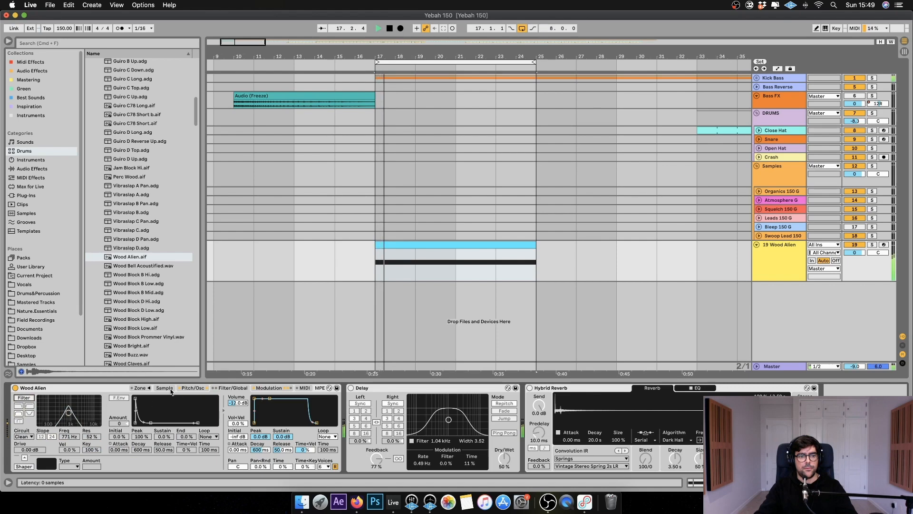
- Reshape the pitch envelope during playback to -29% initial and 90% peak, and set the FM oscillator to -23 dB and 1.00 kHz
{"action": "left_click", "coordinate": [192, 387]}
{"action": "key", "text": "space"}
{"action": "left_click_drag", "start_coordinate": [44, 454], "coordinate": [67, 439]}
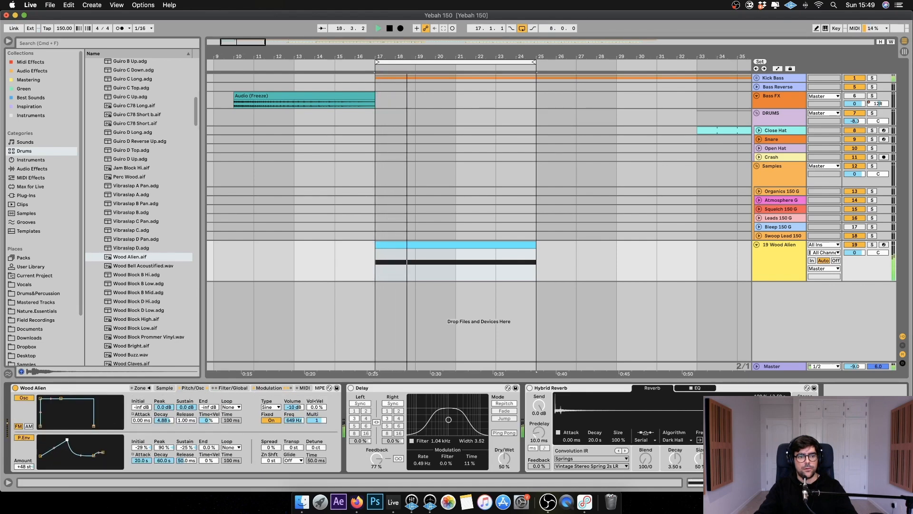
{"action": "mouse_move", "coordinate": [294, 407]}
{"action": "left_mouse_down"}
{"action": "mouse_move", "coordinate": [294, 415]}
{"action": "mouse_move", "coordinate": [300, 409]}
{"action": "left_mouse_up"}
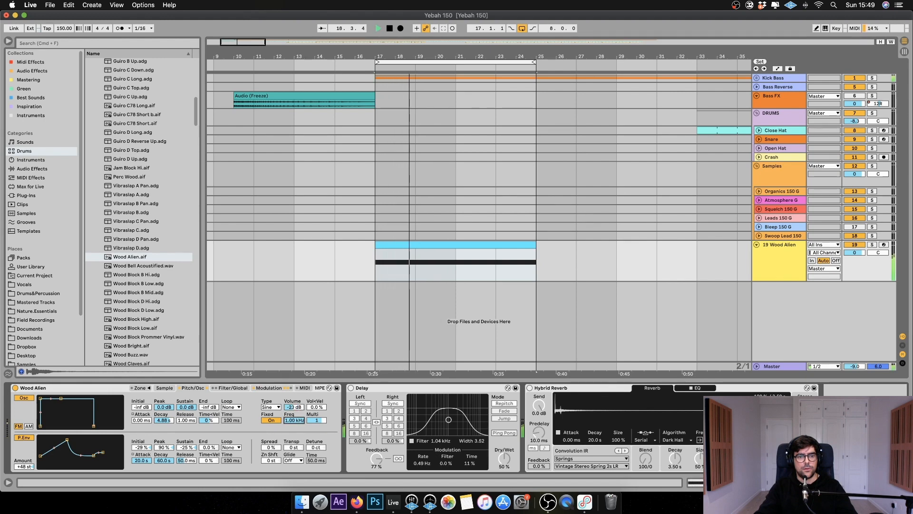
- Re-enable the Delay and Hybrid Reverb effects and reduce the delay feedback to 73%
{"action": "left_click", "coordinate": [351, 388]}
{"action": "left_click", "coordinate": [530, 388]}
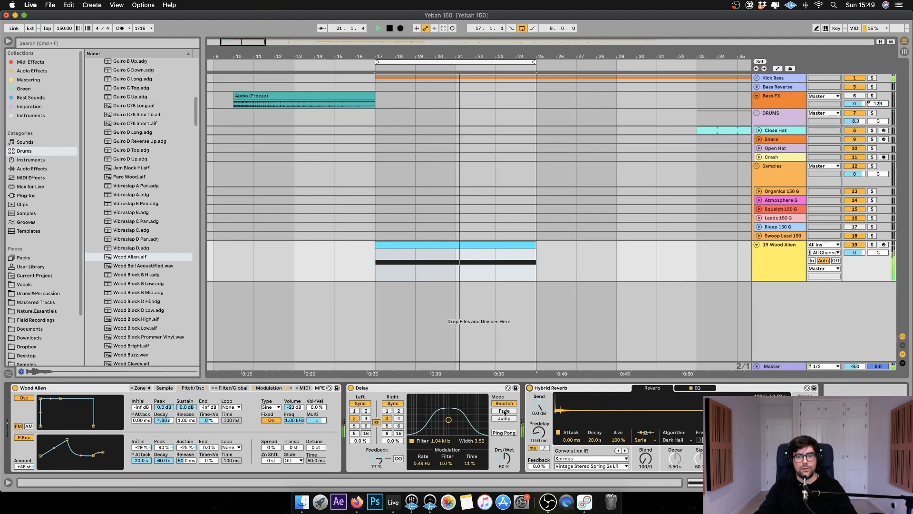
{"action": "left_click_drag", "start_coordinate": [377, 459], "coordinate": [377, 461]}
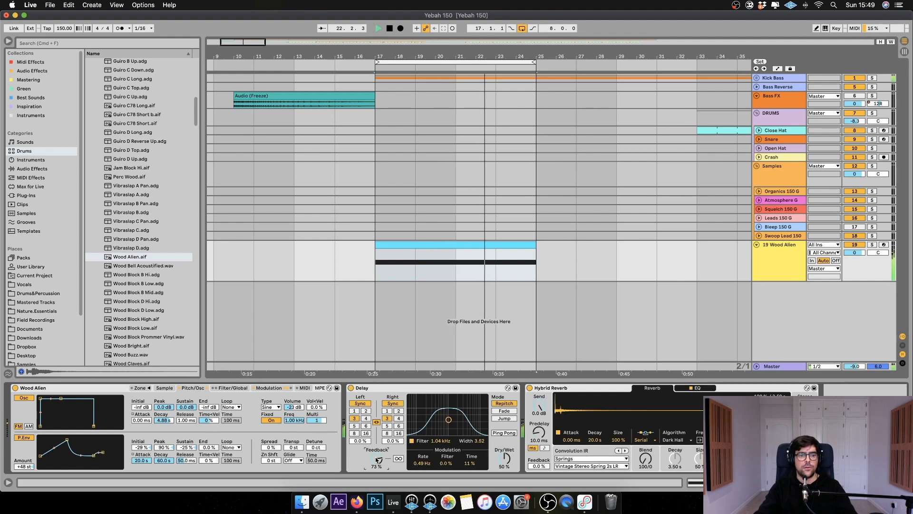
- Move the Wood Alien sample's sustain loop to a loop start of 959 and a loop end of 2080
{"action": "left_click", "coordinate": [165, 387]}
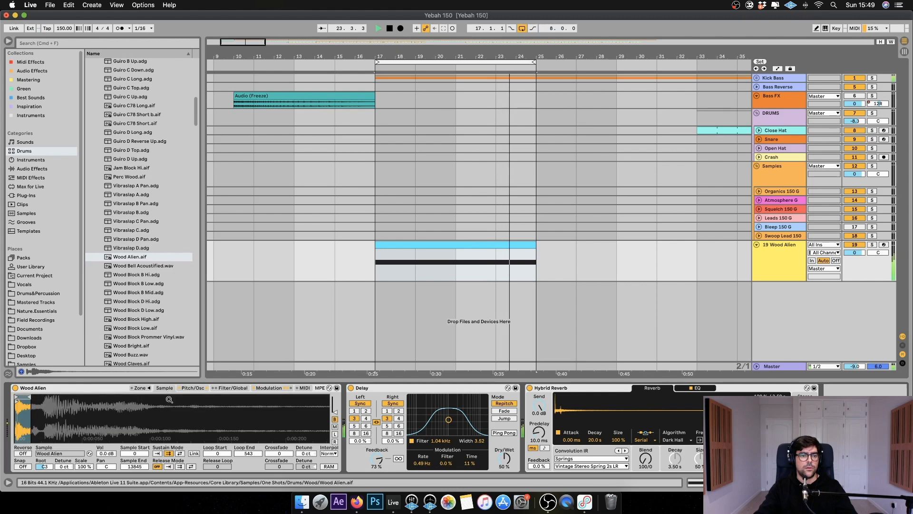
{"action": "left_click_drag", "start_coordinate": [29, 397], "coordinate": [77, 397]}
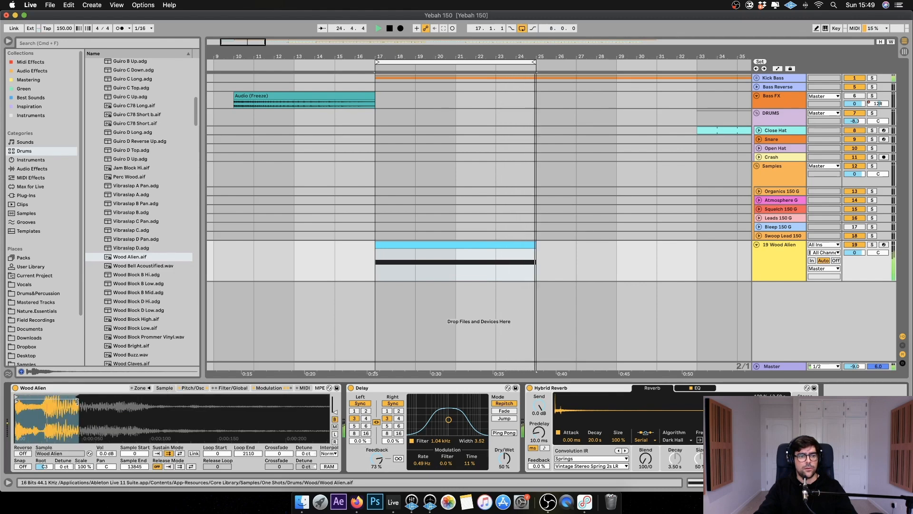
{"action": "left_click_drag", "start_coordinate": [20, 398], "coordinate": [46, 397]}
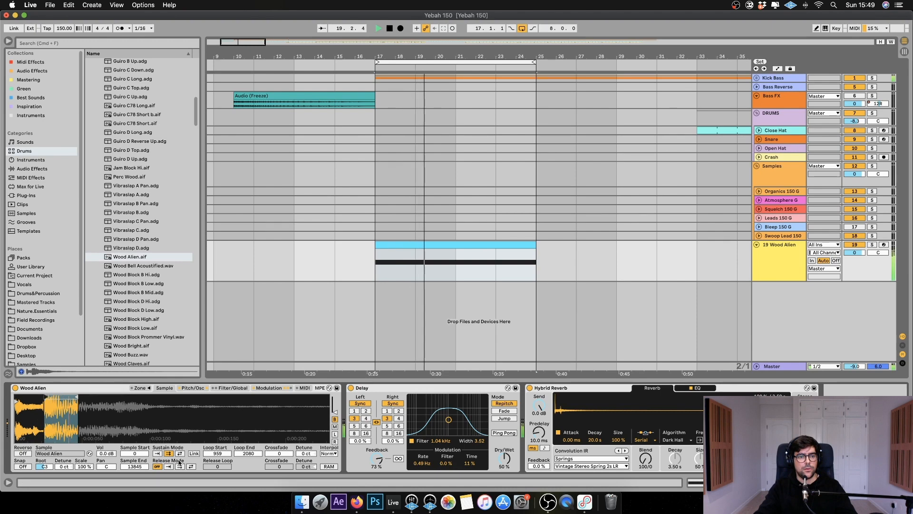
- Set the FM oscillator to -36 dB, 626 Hz and a multiplier of 0.01, and stop playback
{"action": "left_click", "coordinate": [190, 388]}
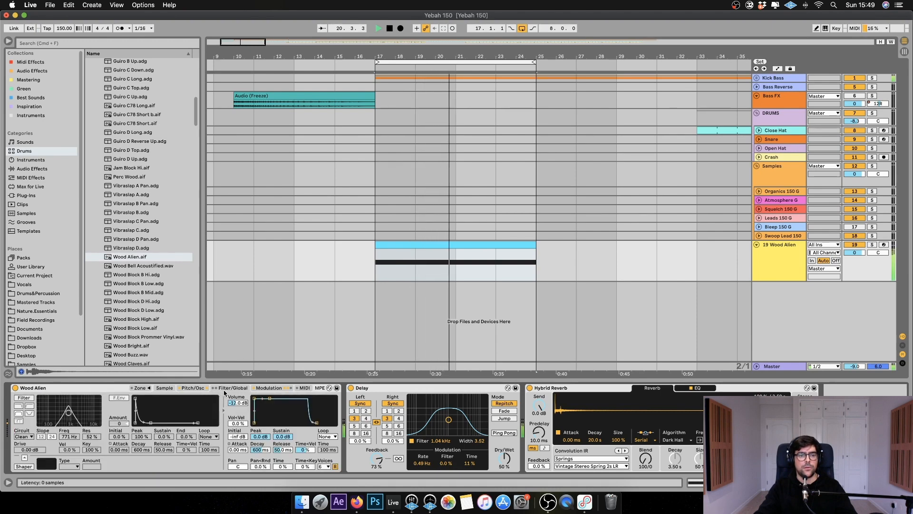
{"action": "left_click", "coordinate": [190, 388]}
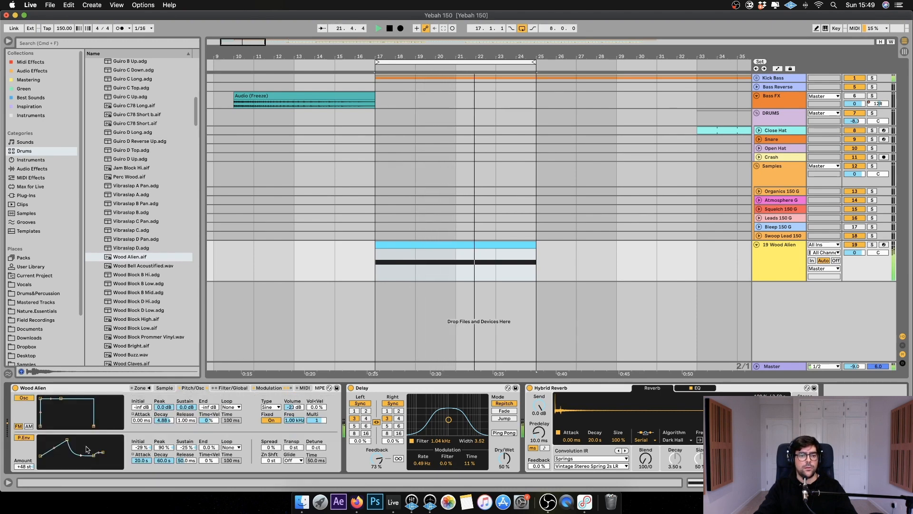
{"action": "mouse_move", "coordinate": [294, 420]}
{"action": "left_mouse_down"}
{"action": "mouse_move", "coordinate": [294, 447]}
{"action": "mouse_move", "coordinate": [300, 425]}
{"action": "mouse_move", "coordinate": [300, 443]}
{"action": "mouse_move", "coordinate": [316, 426]}
{"action": "mouse_move", "coordinate": [316, 445]}
{"action": "mouse_move", "coordinate": [294, 399]}
{"action": "mouse_move", "coordinate": [293, 413]}
{"action": "left_mouse_up"}
{"action": "key", "text": "space"}
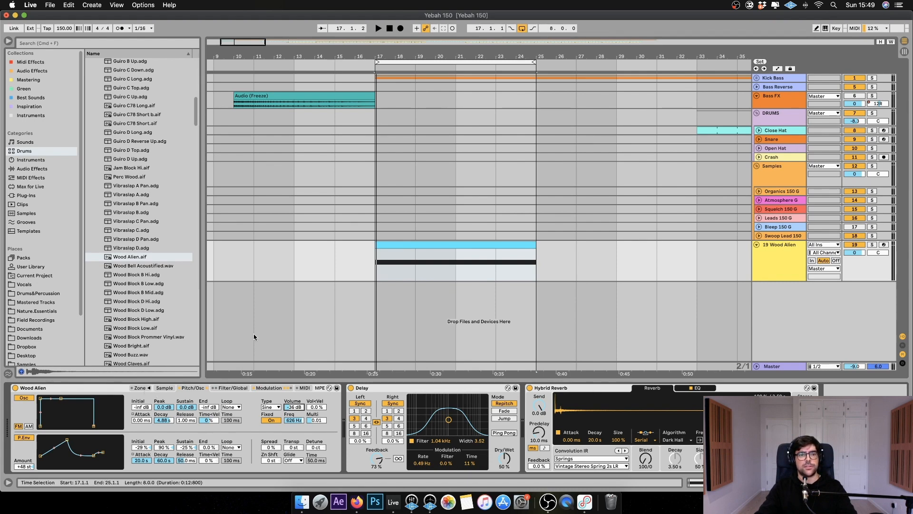
- Browse back to the beginning of the Drum Hits list
{"action": "scroll", "coordinate": [130, 183], "scroll_direction": "up", "scroll_amount": 10}
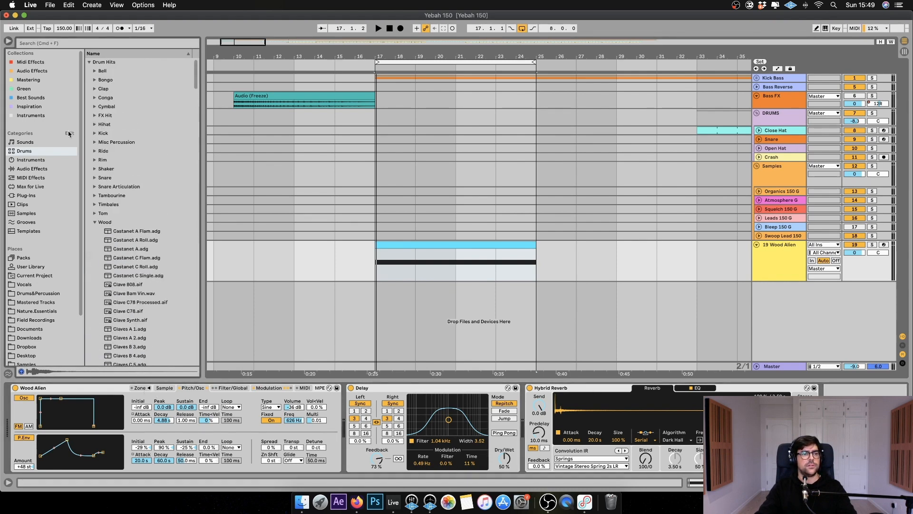